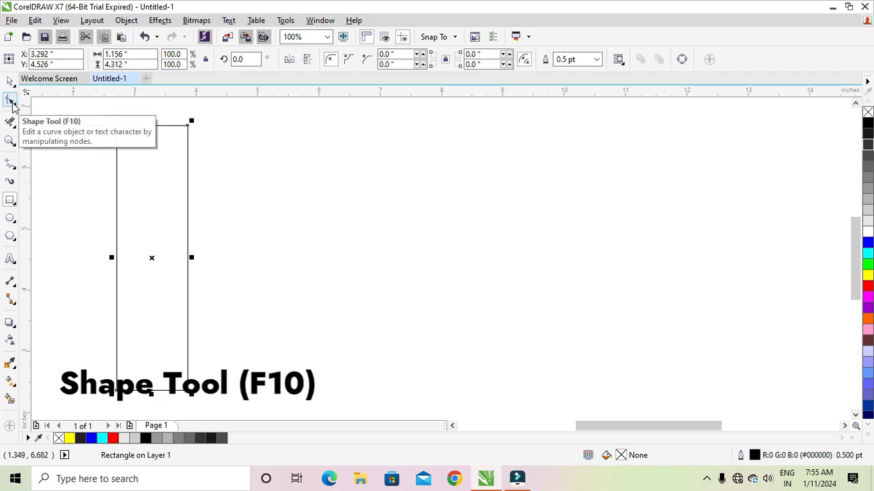
- Round all corners of the tall rectangle fully to a 0.578-inch radius with the Shape tool
{"action": "left_click", "coordinate": [12, 104]}
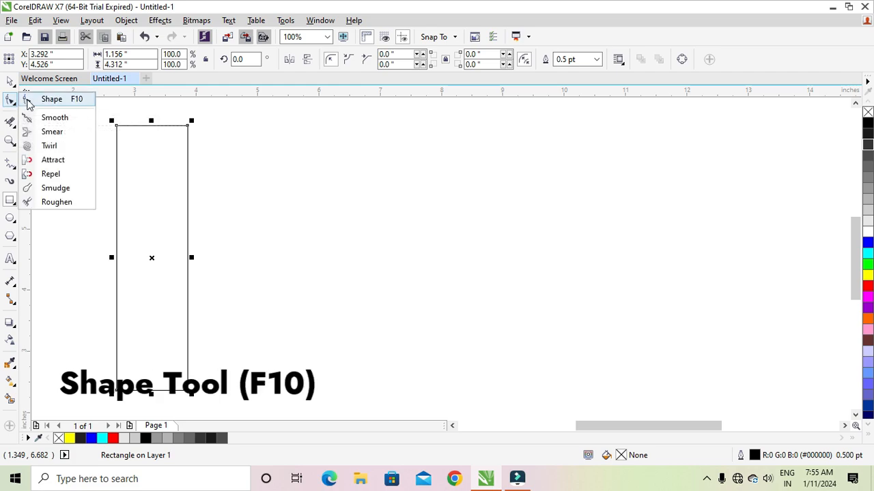
{"action": "left_click", "coordinate": [29, 100]}
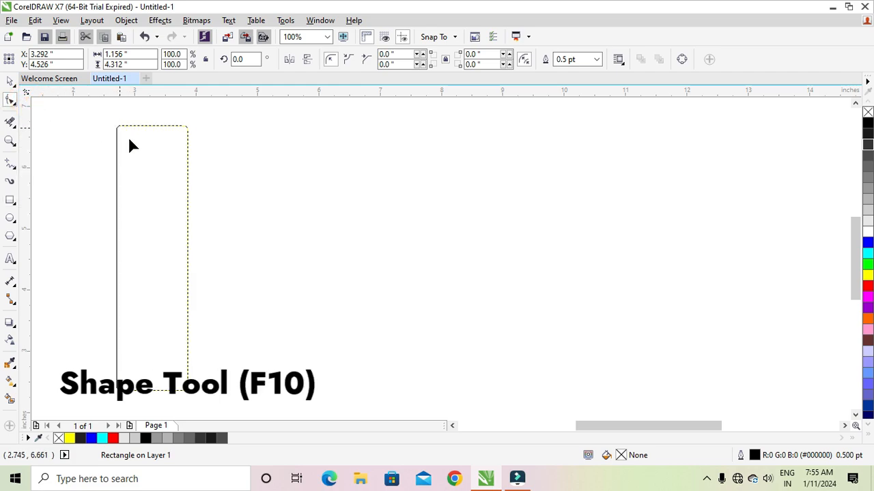
{"action": "left_click_drag", "start_coordinate": [117, 126], "coordinate": [161, 199]}
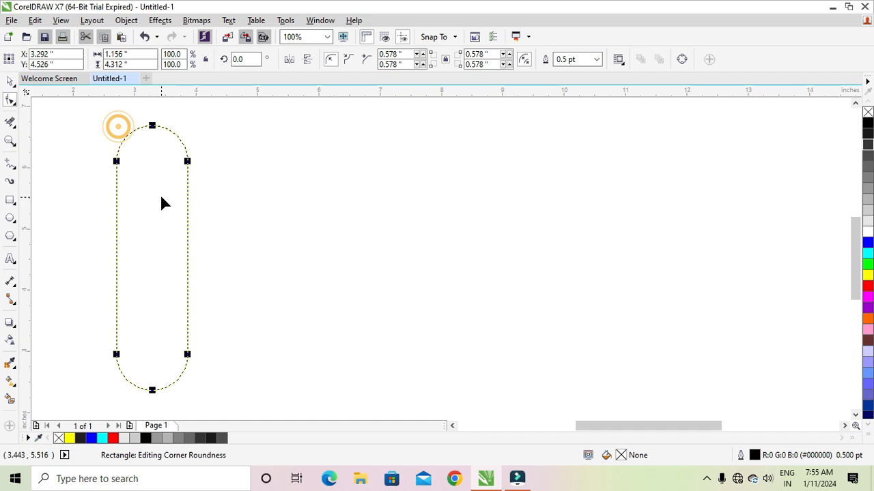
- Add a one-step inside contour to the rounded rectangle with an offset of about 0.333 inches
{"action": "left_click", "coordinate": [15, 326]}
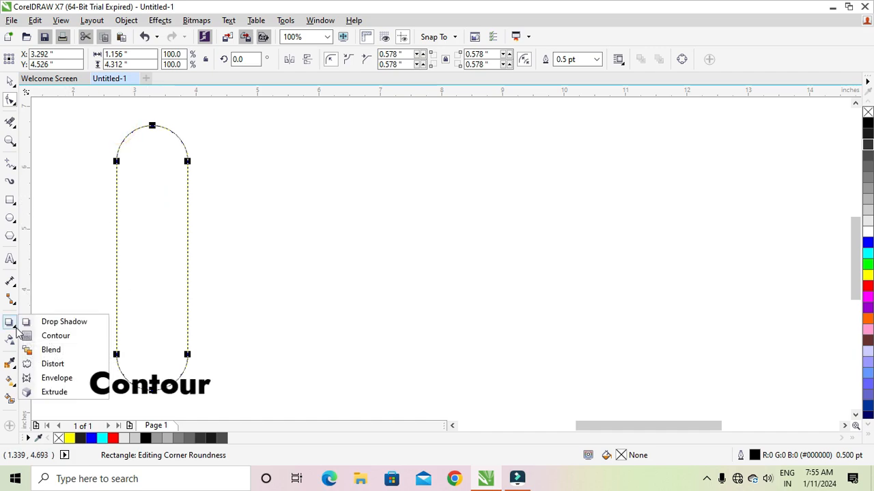
{"action": "left_click", "coordinate": [62, 336]}
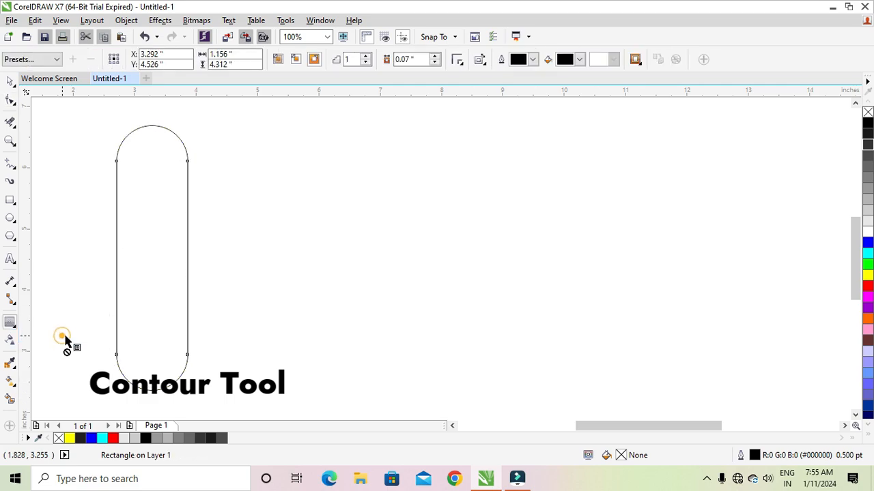
{"action": "left_click_drag", "start_coordinate": [114, 162], "coordinate": [135, 170]}
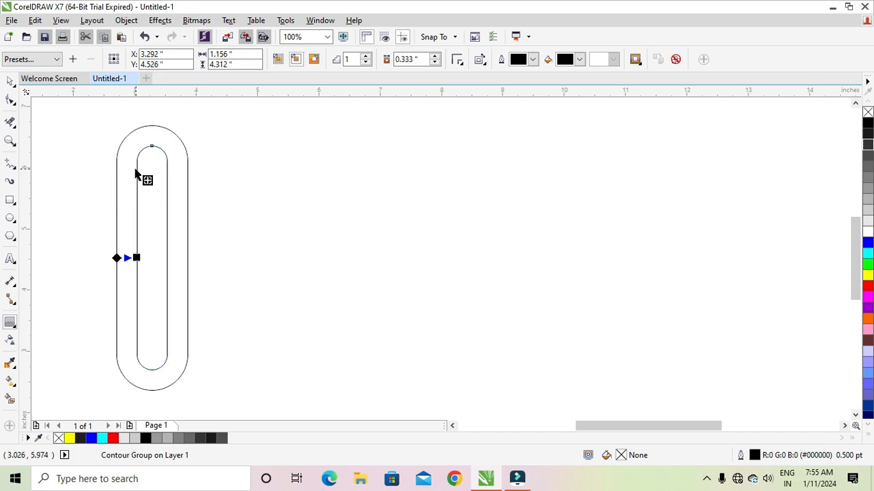
- Break the contour group apart into separate outer and inner outlines
{"action": "left_click", "coordinate": [11, 82]}
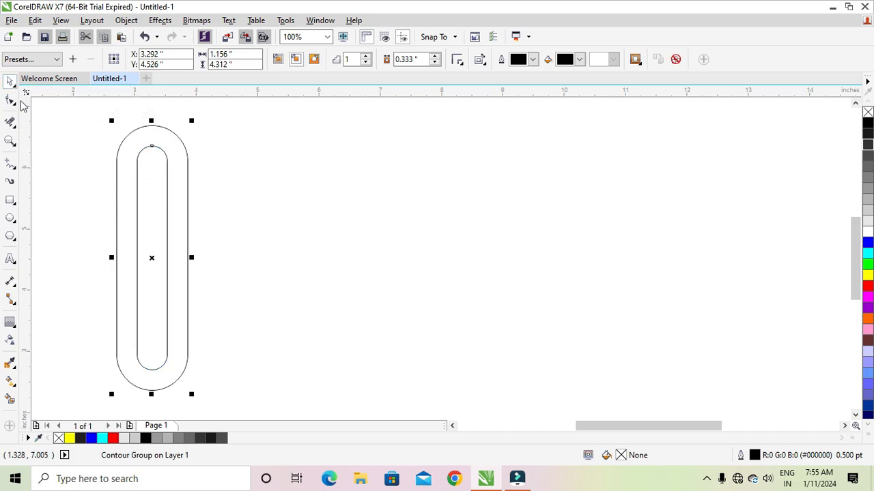
{"action": "left_click", "coordinate": [67, 181]}
{"action": "left_click_drag", "start_coordinate": [102, 116], "coordinate": [212, 392]}
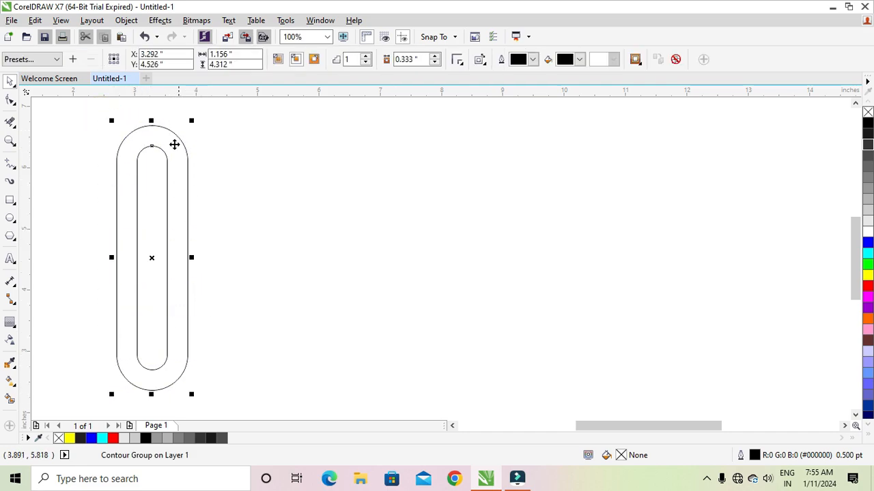
{"action": "left_click", "coordinate": [126, 20]}
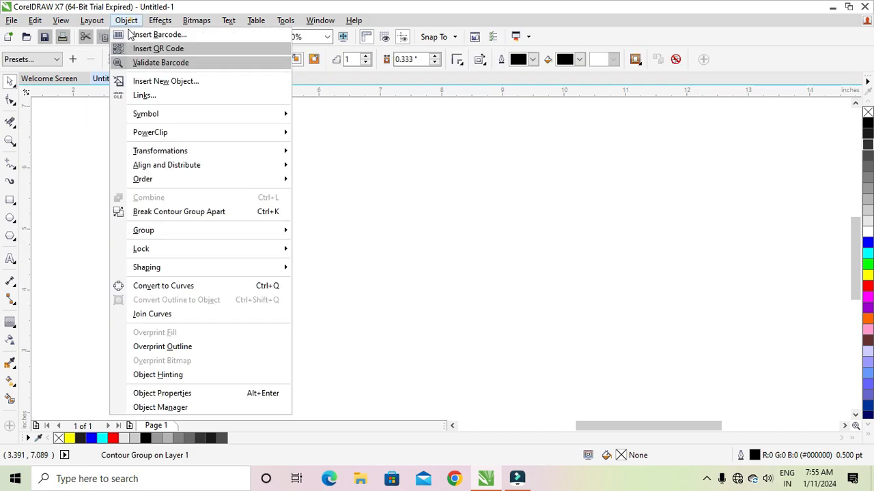
{"action": "left_click", "coordinate": [179, 210]}
{"action": "left_click", "coordinate": [232, 202]}
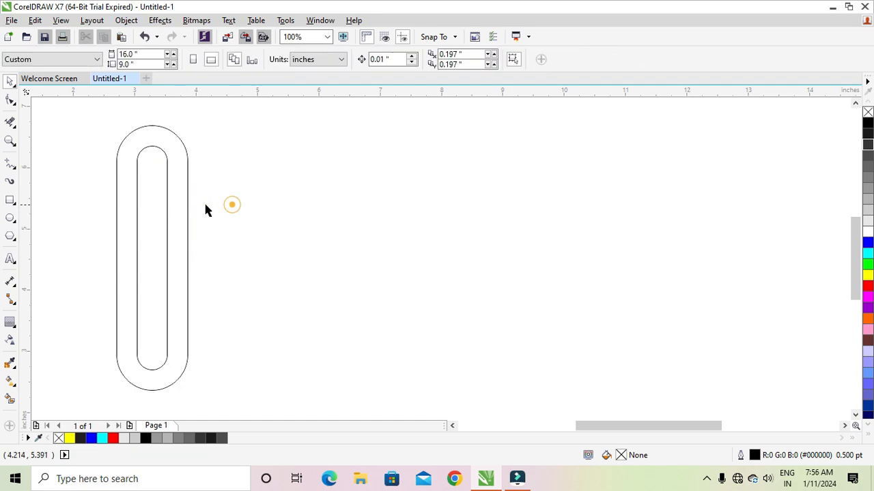
{"action": "left_click_drag", "start_coordinate": [181, 205], "coordinate": [263, 205]}
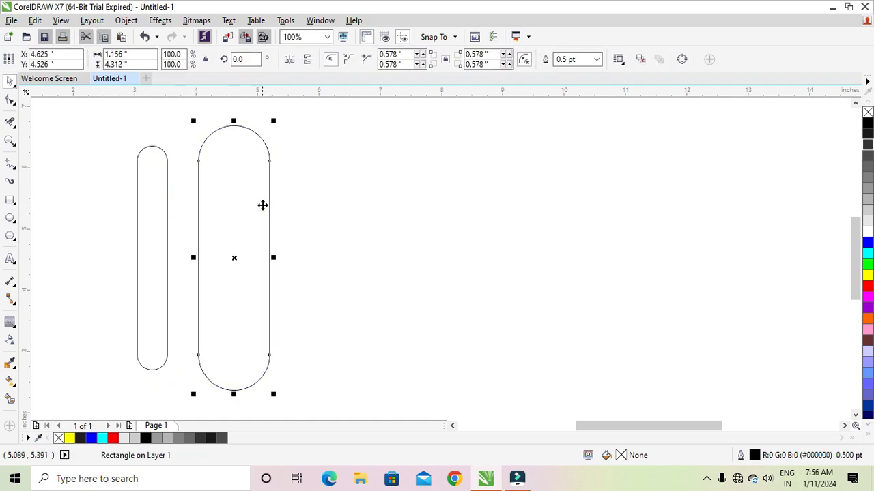
{"action": "key", "text": "ctrl+z"}
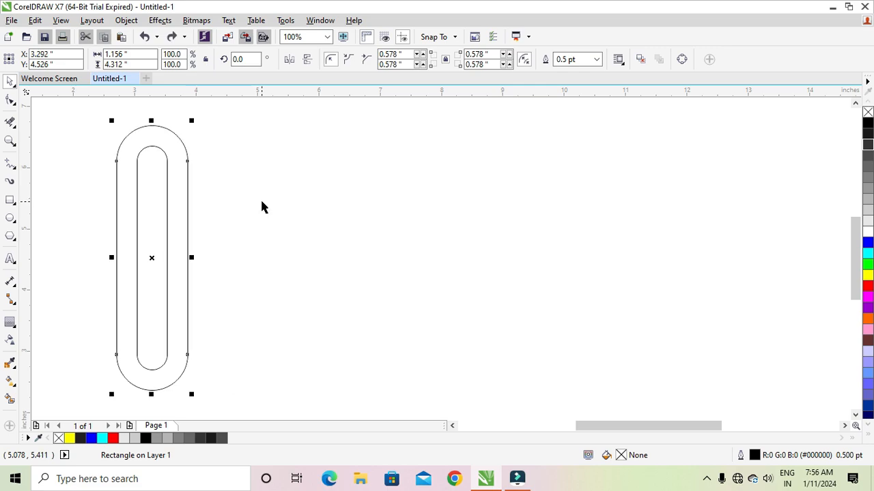
{"action": "left_click", "coordinate": [270, 191]}
- Stretch both nested outlines upward to about 4.437 inches tall and place a copy of them alongside on the right
{"action": "left_click_drag", "start_coordinate": [80, 117], "coordinate": [225, 402]}
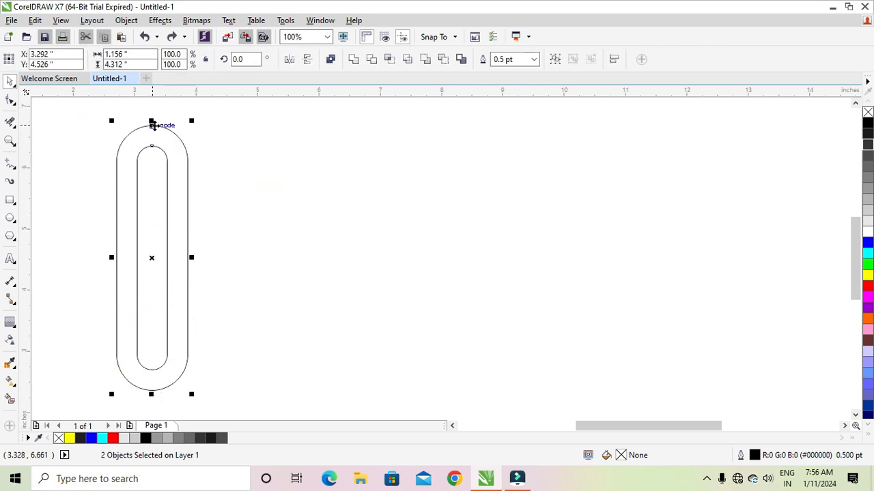
{"action": "left_click_drag", "start_coordinate": [151, 122], "coordinate": [152, 114]}
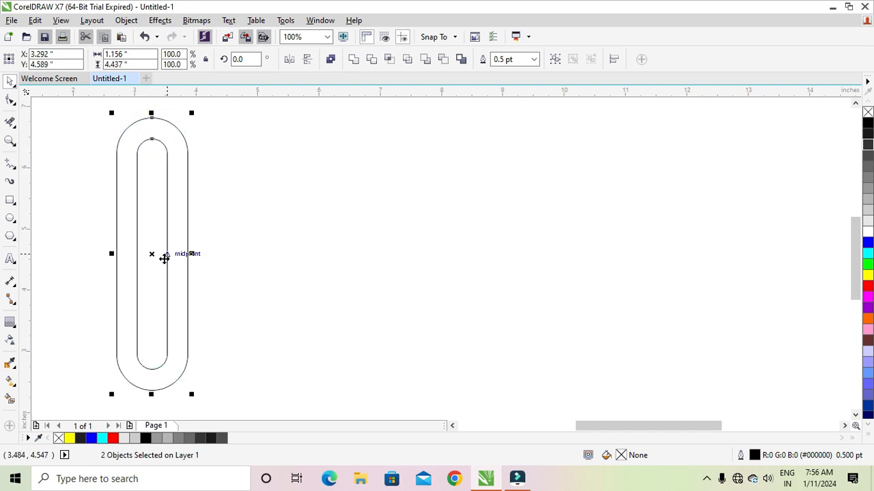
{"action": "key", "text": "ctrl+c"}
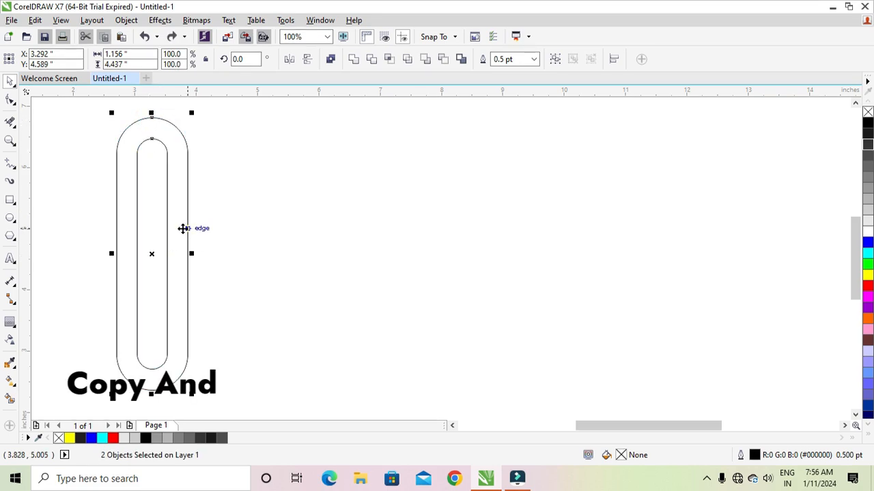
{"action": "key", "text": "ctrl+v"}
{"action": "left_click_drag", "start_coordinate": [153, 253], "coordinate": [247, 260]}
- Duplicate the two vertical loop pairs and rotate the copy 90 degrees to form a crossing lattice
{"action": "left_click", "coordinate": [368, 219]}
{"action": "left_click_drag", "start_coordinate": [70, 109], "coordinate": [298, 398]}
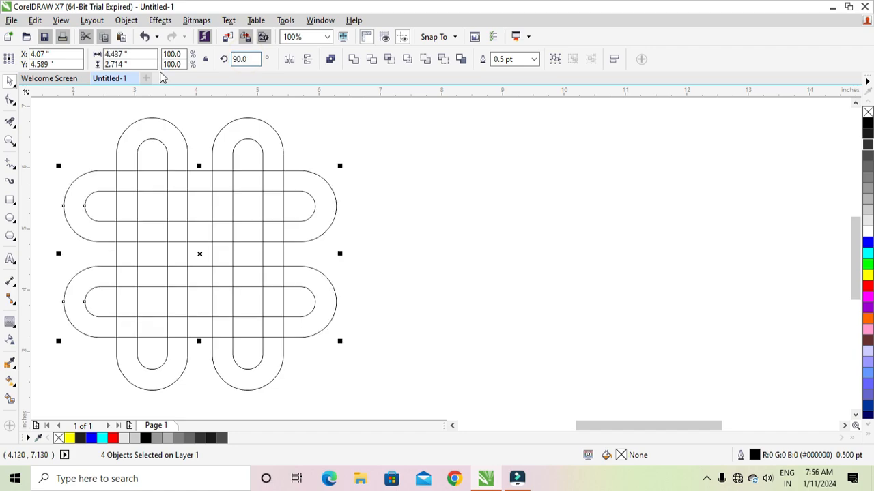
{"action": "left_click", "coordinate": [344, 194]}
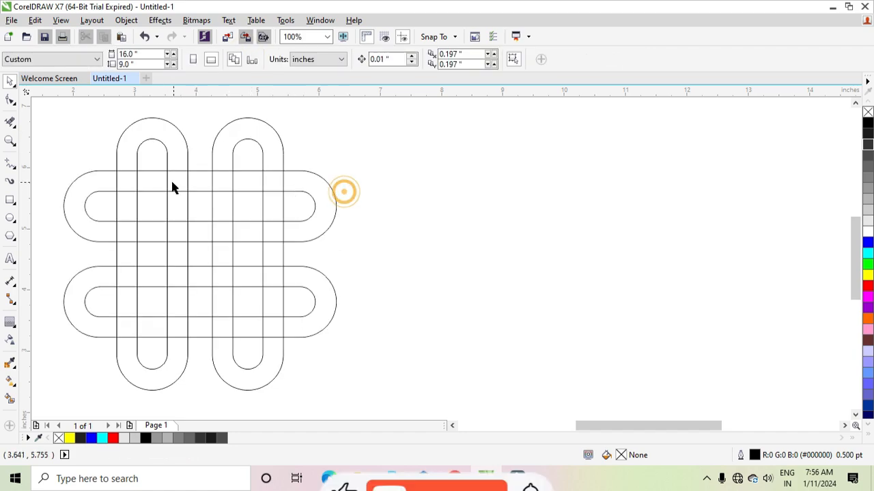
- Move the whole lattice of loops horizontally to the right, to about X 7.247 inches
{"action": "key", "text": "ctrl+a"}
{"action": "left_click_drag", "start_coordinate": [213, 254], "coordinate": [394, 253]}
{"action": "left_click", "coordinate": [204, 231]}
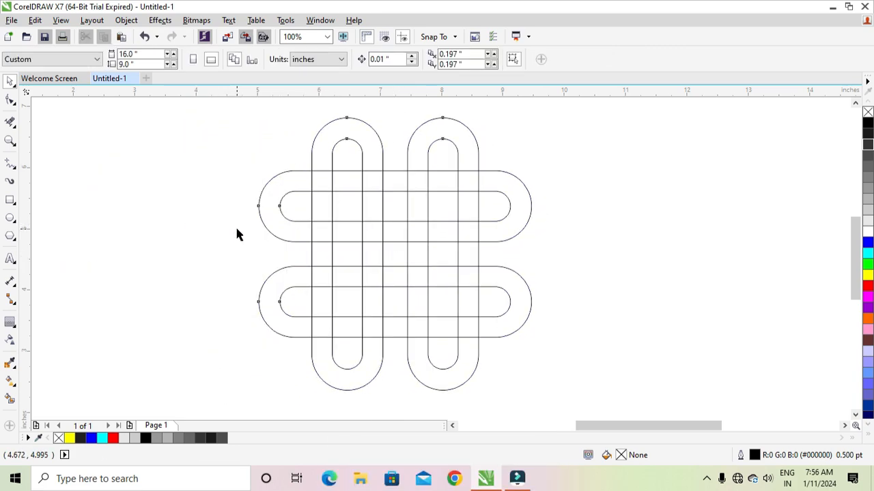
- Rotate the entire loop lattice about its centre to 315 degrees so the loops run diagonally
{"action": "key", "text": "ctrl+a"}
{"action": "left_click", "coordinate": [396, 254]}
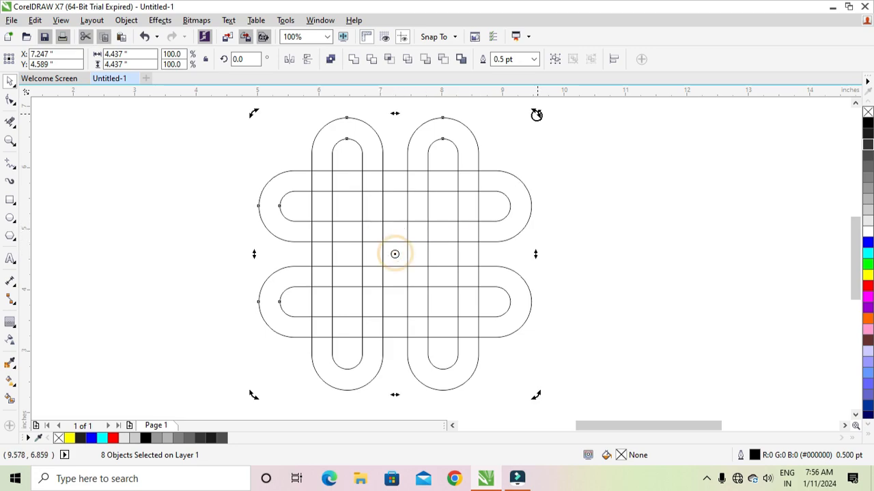
{"action": "left_click_drag", "start_coordinate": [537, 114], "coordinate": [566, 271]}
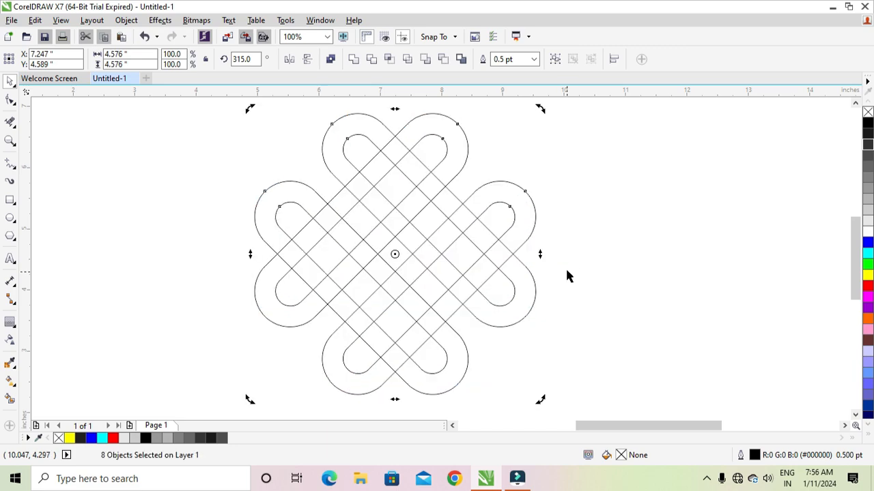
{"action": "left_click", "coordinate": [604, 247]}
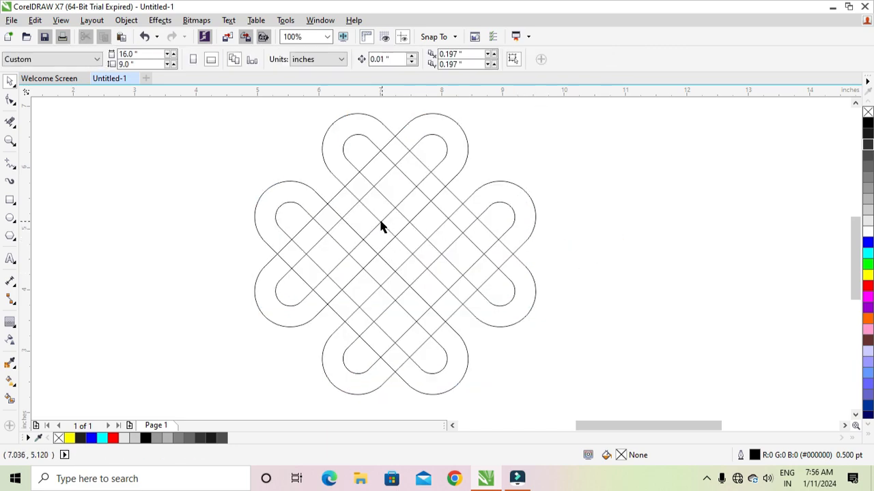
- Remove the overlapping line segments at the upper loops' crossings with Virtual Segment Delete, leaving over-and-under strands in a heart shape
{"action": "left_click", "coordinate": [10, 123]}
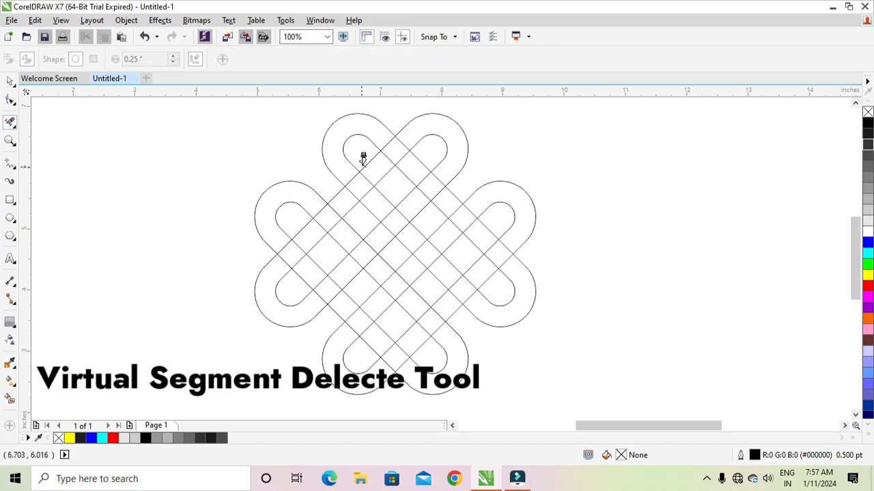
{"action": "left_click", "coordinate": [350, 173]}
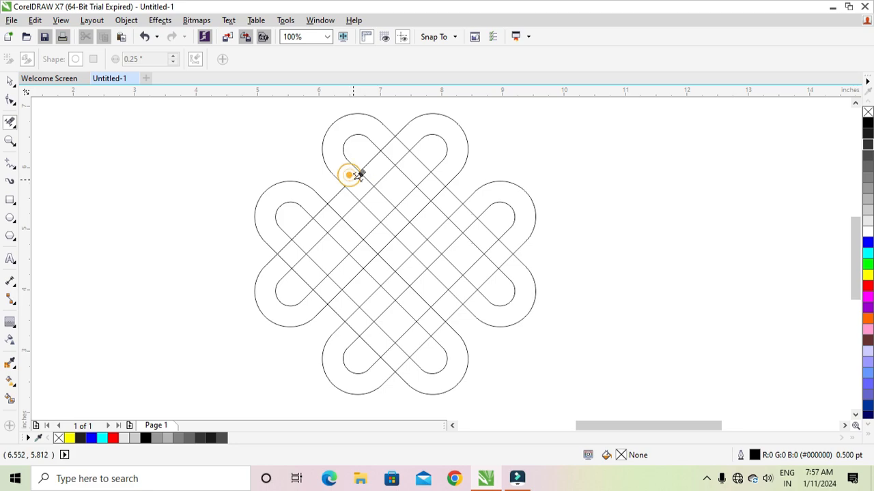
{"action": "left_click", "coordinate": [361, 190]}
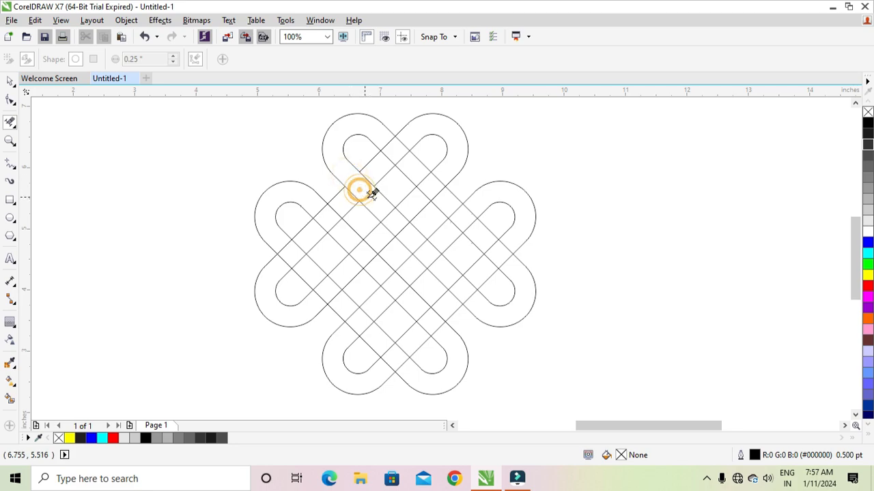
{"action": "left_click", "coordinate": [388, 148]}
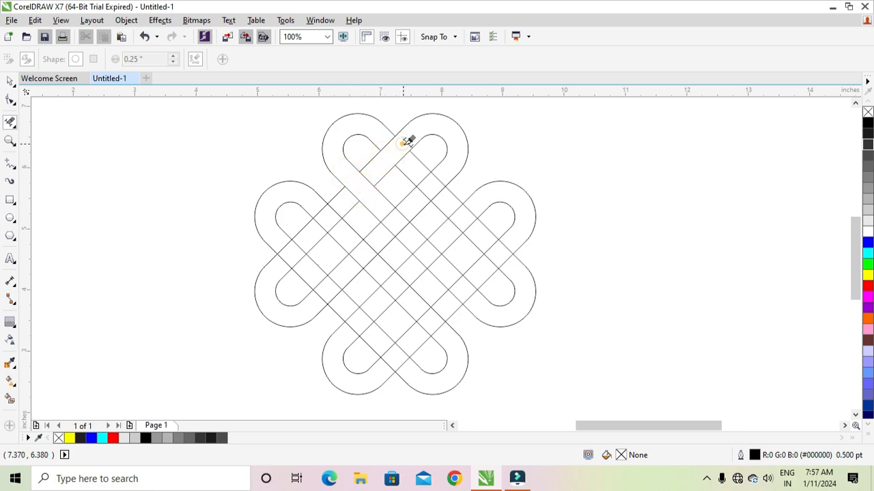
{"action": "left_click", "coordinate": [404, 143]}
{"action": "left_click", "coordinate": [389, 207]}
{"action": "left_click", "coordinate": [401, 209]}
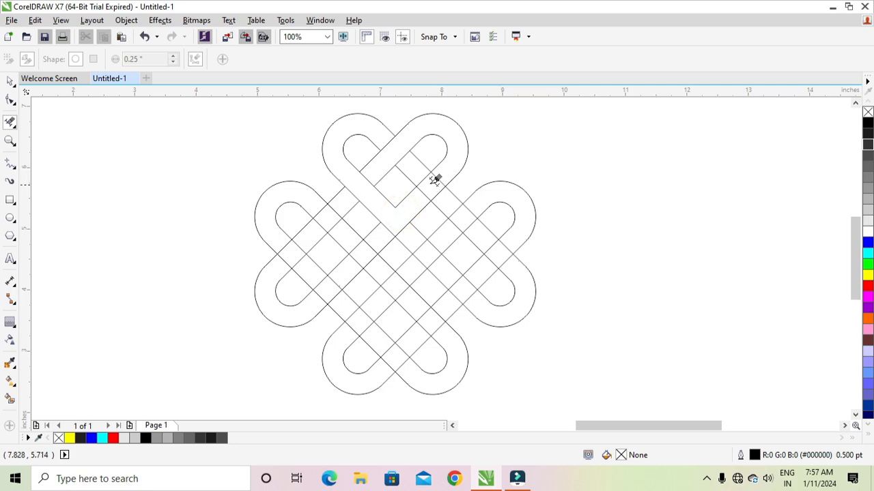
{"action": "left_click", "coordinate": [424, 179]}
{"action": "left_click", "coordinate": [437, 191]}
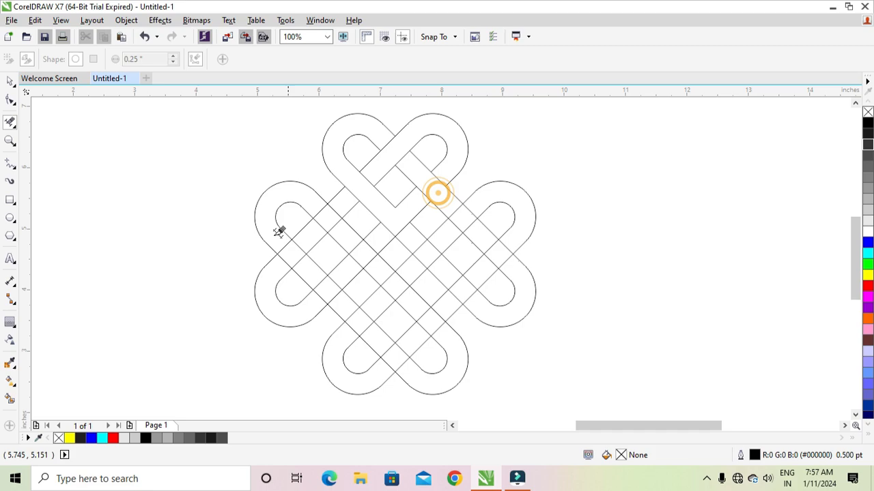
- Fill the three interlaced strands of the upper heart with yellow using Smart Fill, and leave them deselected
{"action": "left_click", "coordinate": [8, 401]}
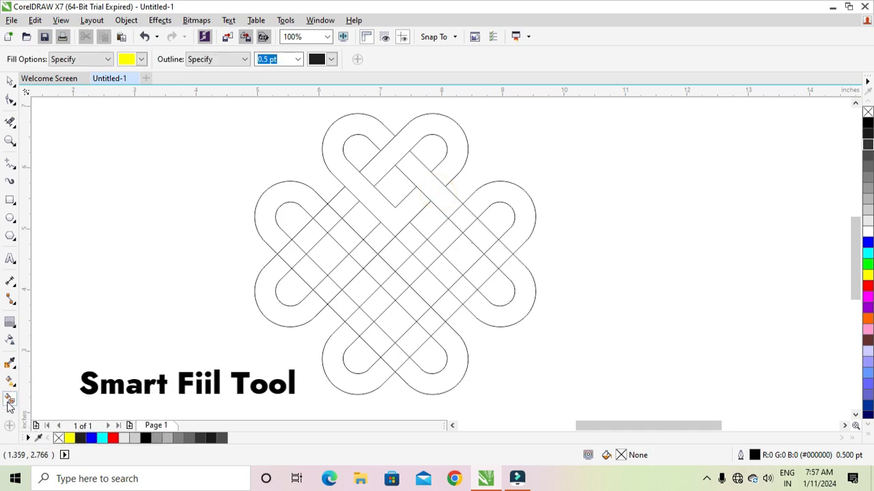
{"action": "left_click", "coordinate": [349, 186]}
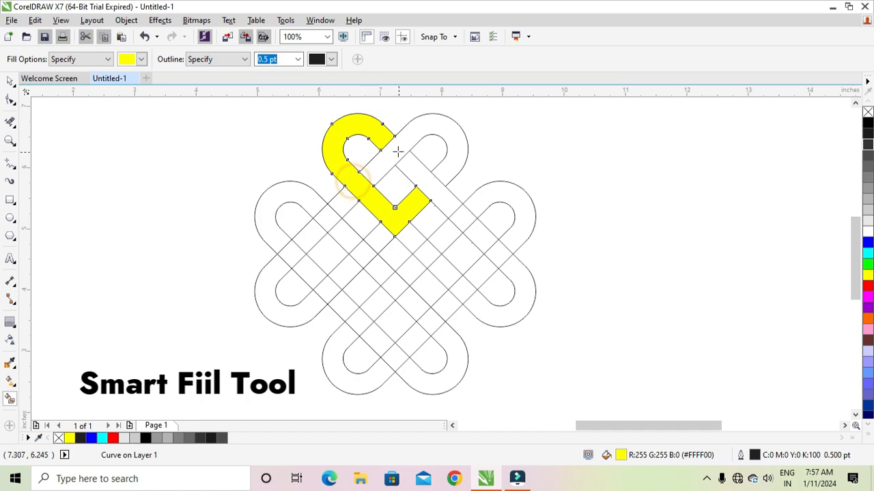
{"action": "left_click", "coordinate": [396, 150]}
{"action": "left_click", "coordinate": [423, 176]}
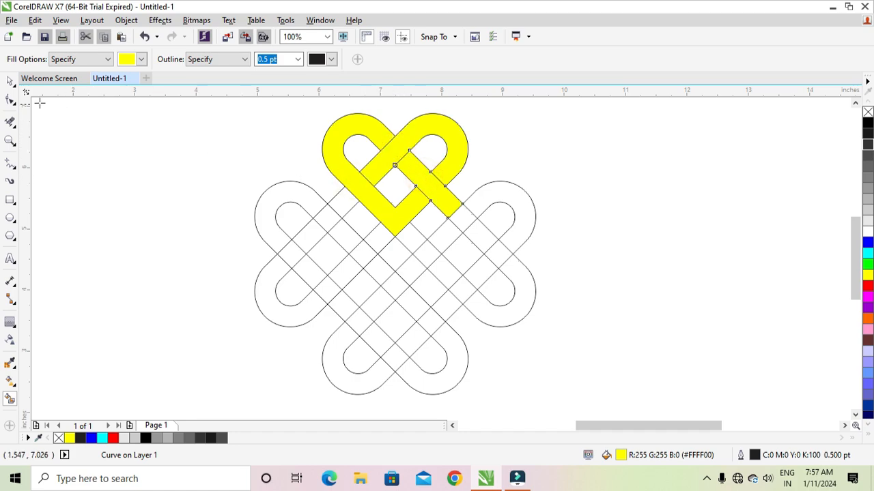
{"action": "left_click", "coordinate": [12, 84]}
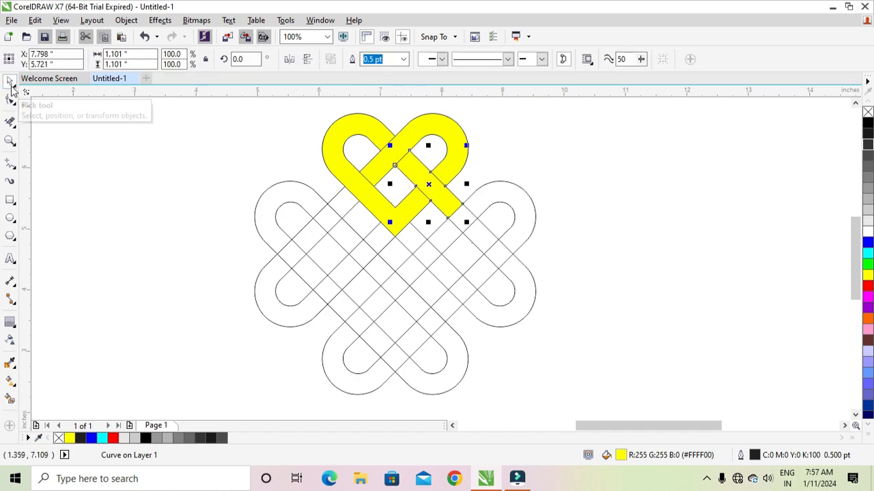
{"action": "left_click", "coordinate": [120, 171]}
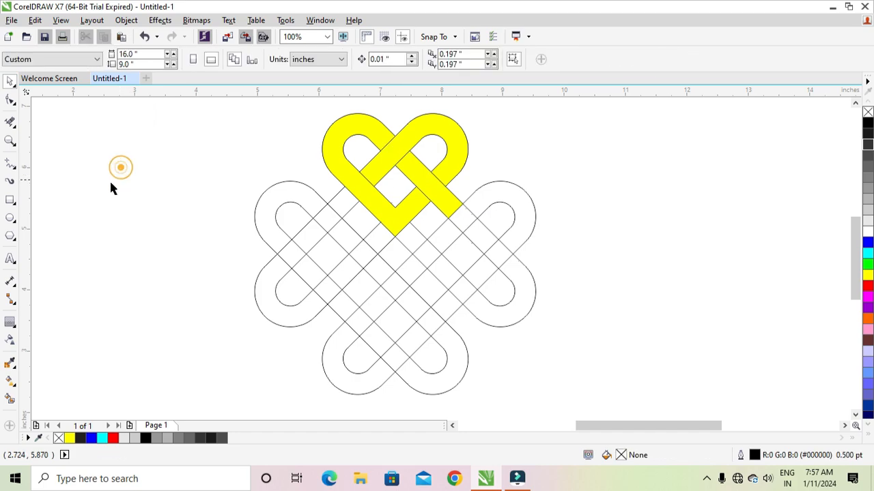
- Apply a linear fountain fill to the heart's left strand, running from blue at its upper left to cyan at the lower tip
{"action": "left_click", "coordinate": [10, 382]}
{"action": "left_click", "coordinate": [360, 184]}
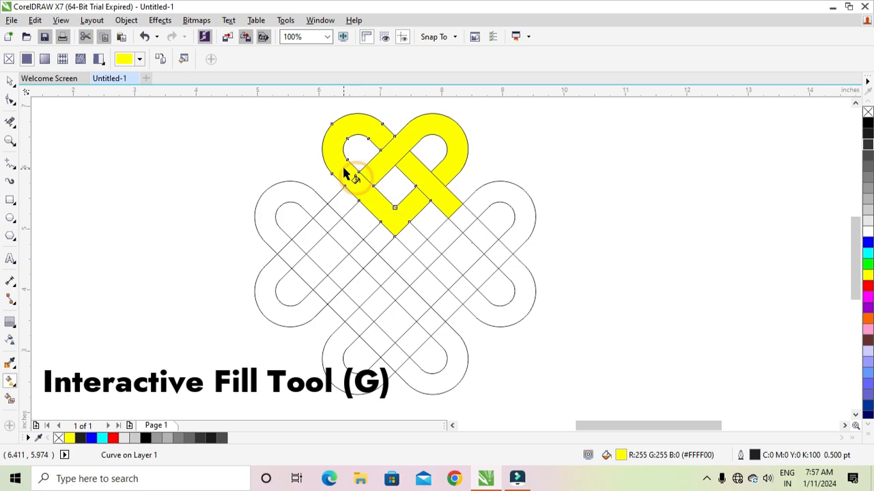
{"action": "left_click_drag", "start_coordinate": [324, 162], "coordinate": [394, 236]}
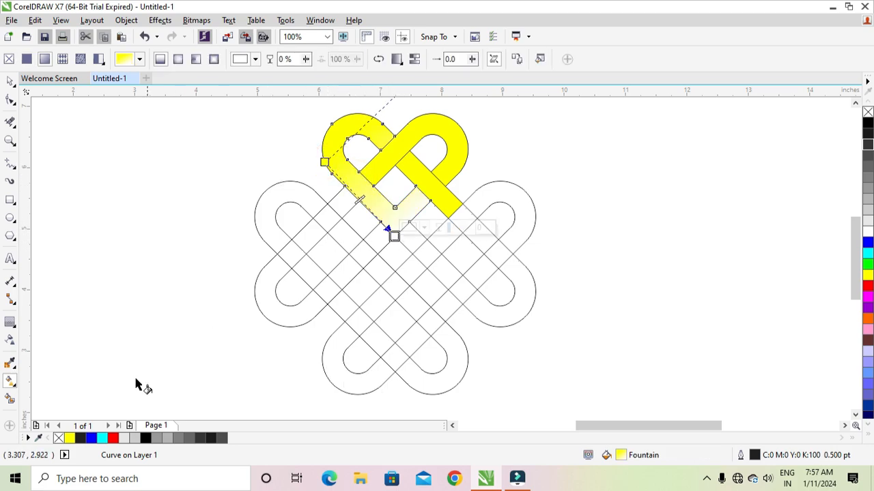
{"action": "left_click", "coordinate": [102, 443]}
{"action": "left_click_drag", "start_coordinate": [91, 438], "coordinate": [324, 162]}
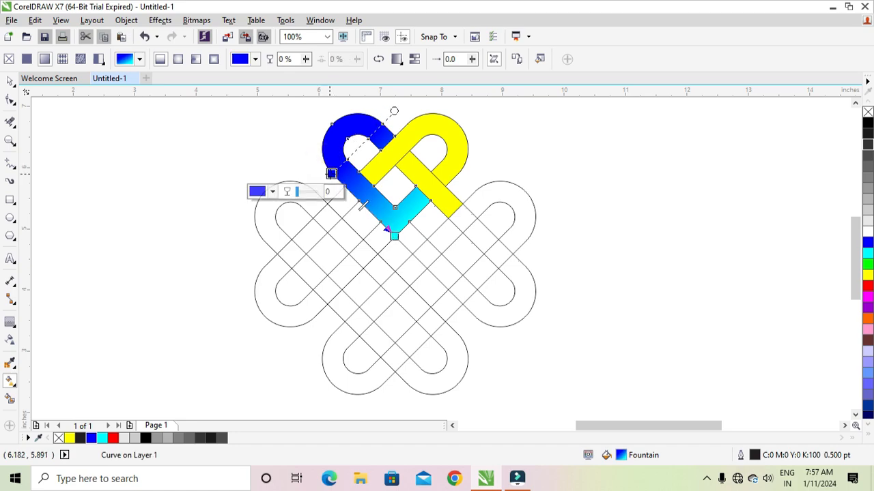
- Apply a linear fountain fill to the heart's right looped strand, running from cyan at the top of the loop to blue at its lower-left end
{"action": "left_click", "coordinate": [382, 169]}
{"action": "left_click", "coordinate": [382, 169]}
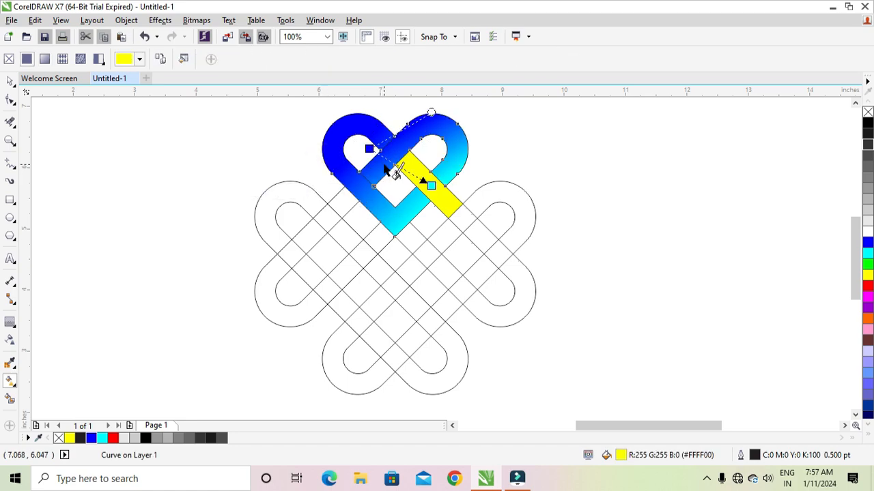
{"action": "left_click_drag", "start_coordinate": [420, 131], "coordinate": [366, 178]}
{"action": "left_click_drag", "start_coordinate": [92, 439], "coordinate": [432, 112]}
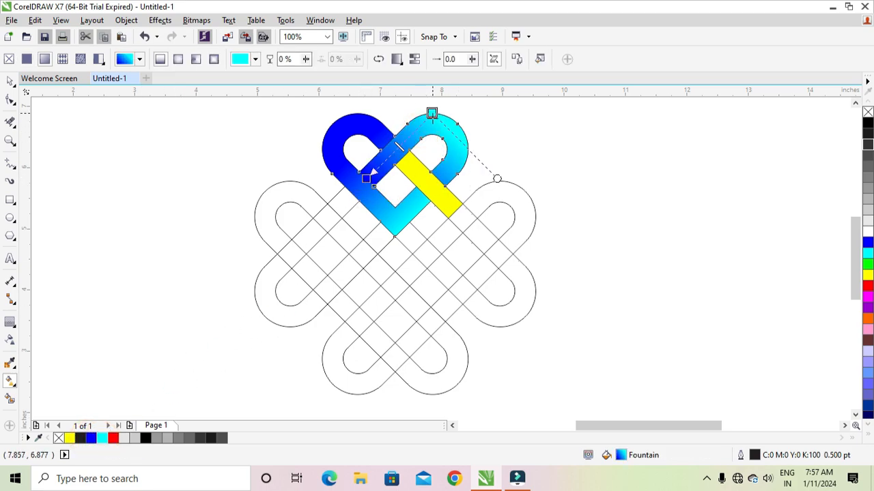
- Apply a linear fountain fill to the heart's short straight strand, running from blue at its upper-left end to cyan at its lower-right end
{"action": "left_click", "coordinate": [425, 185]}
{"action": "left_click_drag", "start_coordinate": [408, 165], "coordinate": [452, 222]}
{"action": "left_click_drag", "start_coordinate": [348, 139], "coordinate": [400, 168]}
- Reverse the fountain fill of the heart's left strand so cyan lies on the outer loop and blue at the lower tip, and deselect it
{"action": "left_click", "coordinate": [380, 211]}
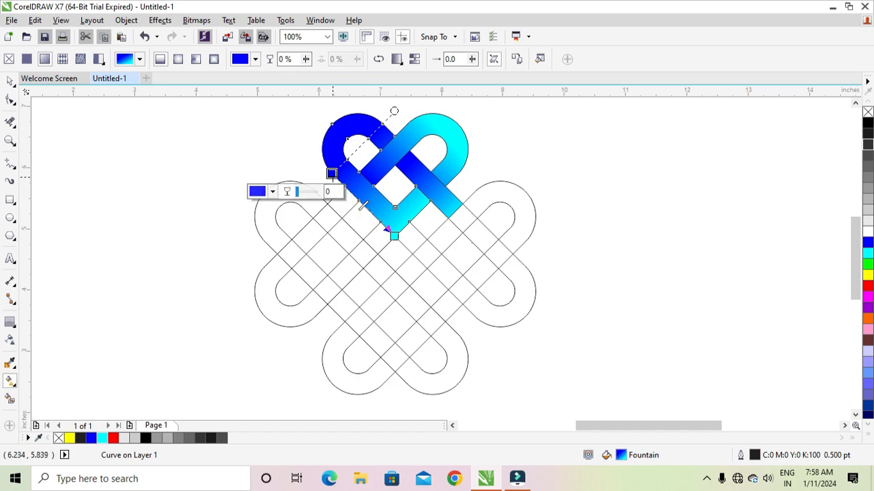
{"action": "left_click_drag", "start_coordinate": [332, 173], "coordinate": [382, 224]}
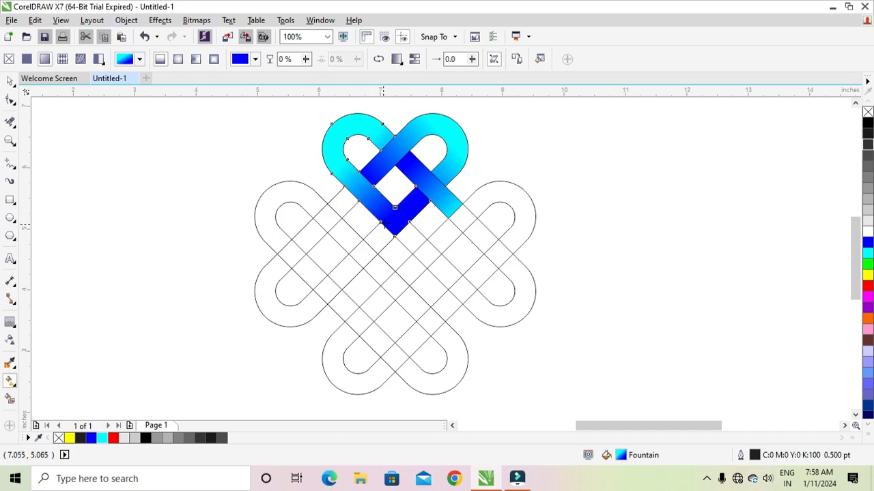
{"action": "left_click", "coordinate": [13, 83]}
{"action": "left_click", "coordinate": [146, 156]}
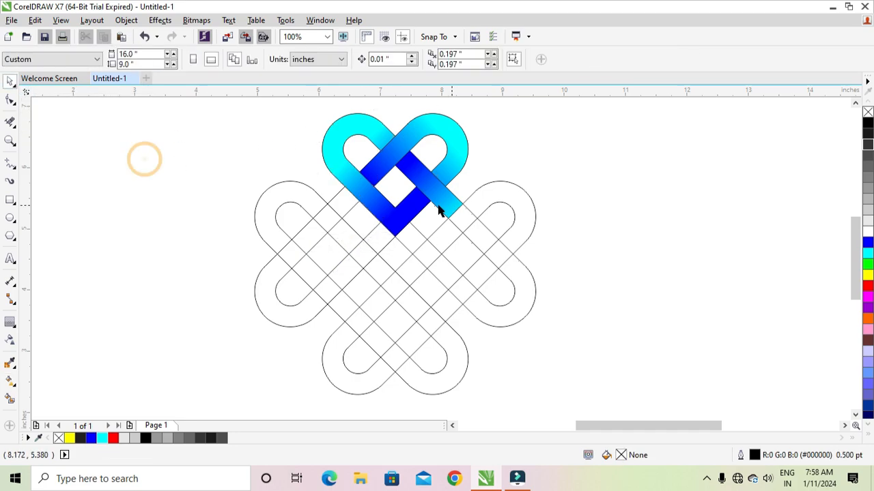
- Draw a centre cross below the heart's tip from a horizontal and a vertical Freehand line, each 0.567 inches long, between the lattice's central intersections
{"action": "left_click", "coordinate": [12, 167]}
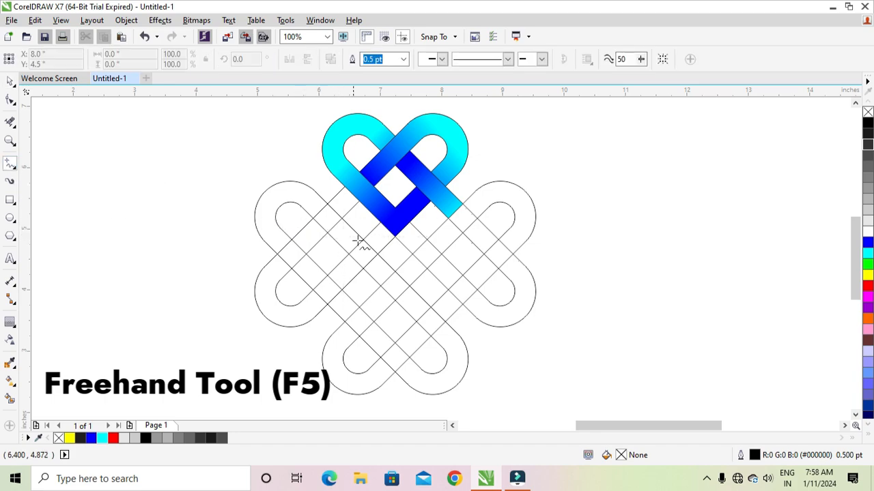
{"action": "left_click", "coordinate": [379, 254]}
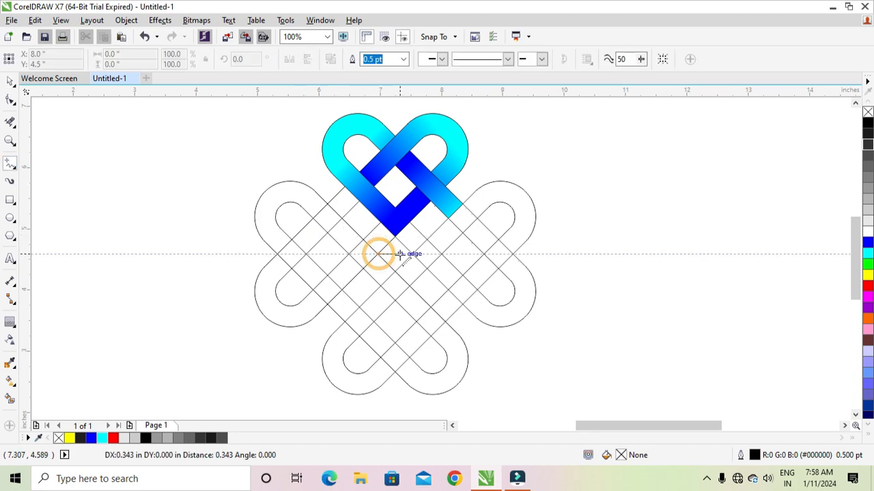
{"action": "left_click", "coordinate": [414, 255]}
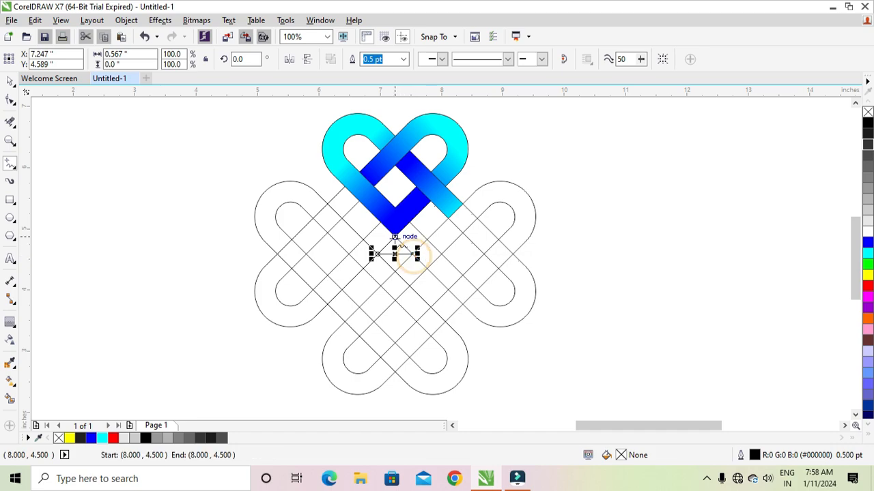
{"action": "left_click", "coordinate": [395, 236]}
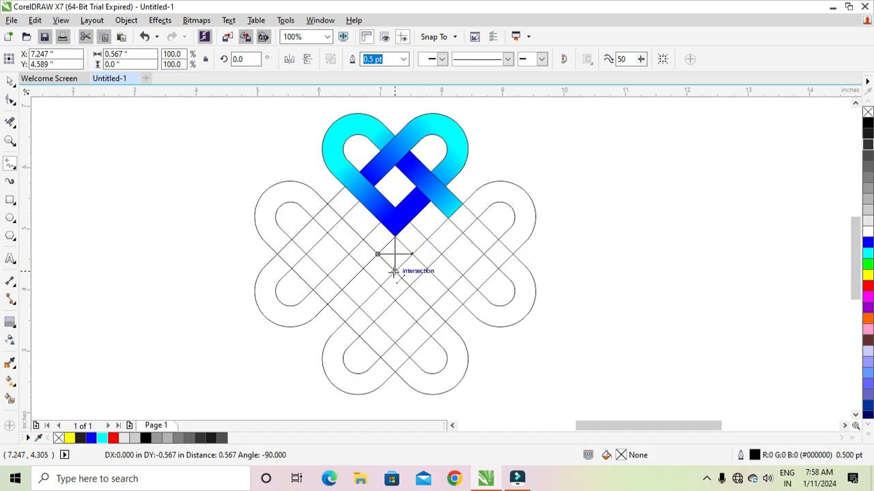
{"action": "left_click", "coordinate": [394, 271]}
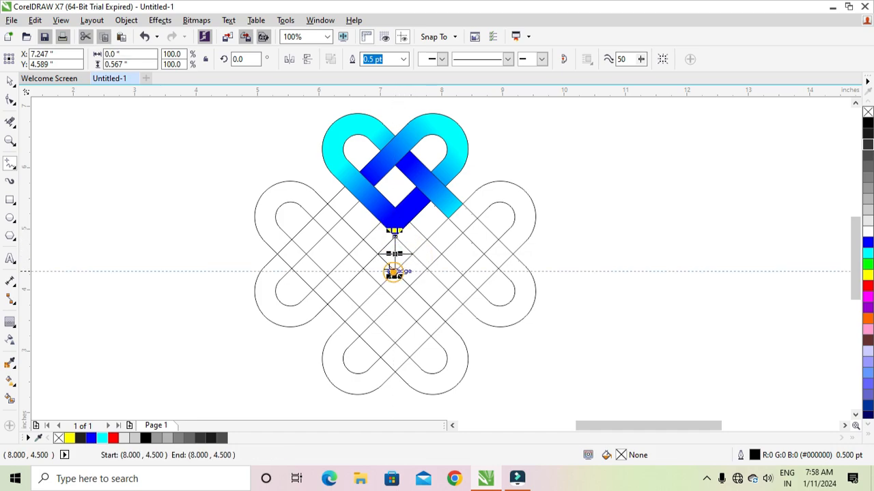
- Delete all the unfilled rounded rectangle outlines of the lattice, keeping only the coloured heart and the centre cross
{"action": "left_click", "coordinate": [9, 82]}
{"action": "left_click", "coordinate": [197, 203]}
{"action": "left_click", "coordinate": [273, 232]}
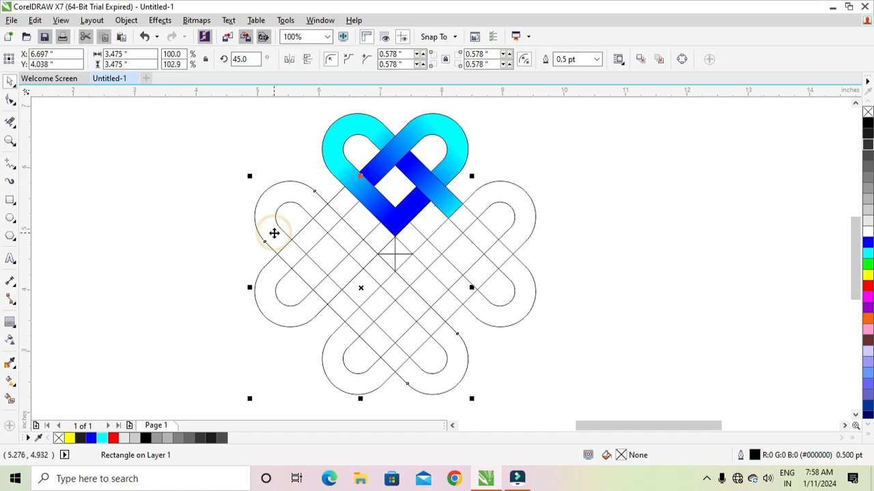
{"action": "key", "text": "Delete"}
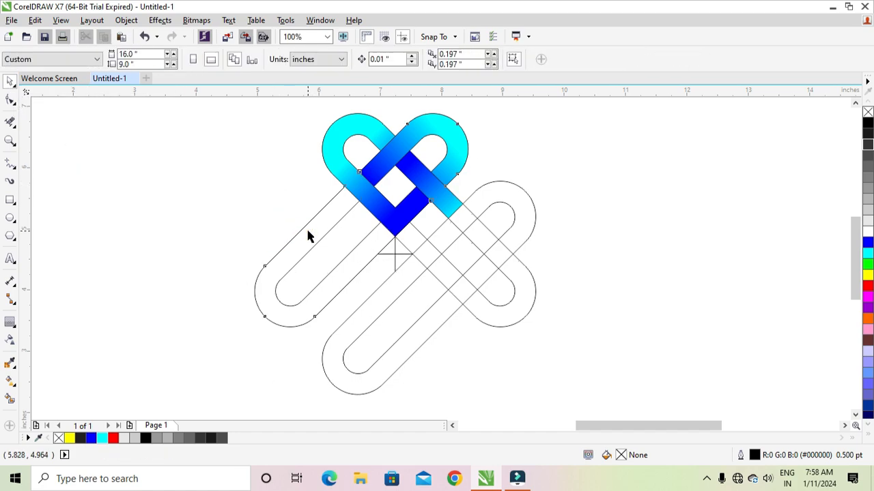
{"action": "left_click", "coordinate": [306, 230]}
{"action": "key", "text": "Delete"}
{"action": "left_click", "coordinate": [381, 316]}
{"action": "key", "text": "Delete"}
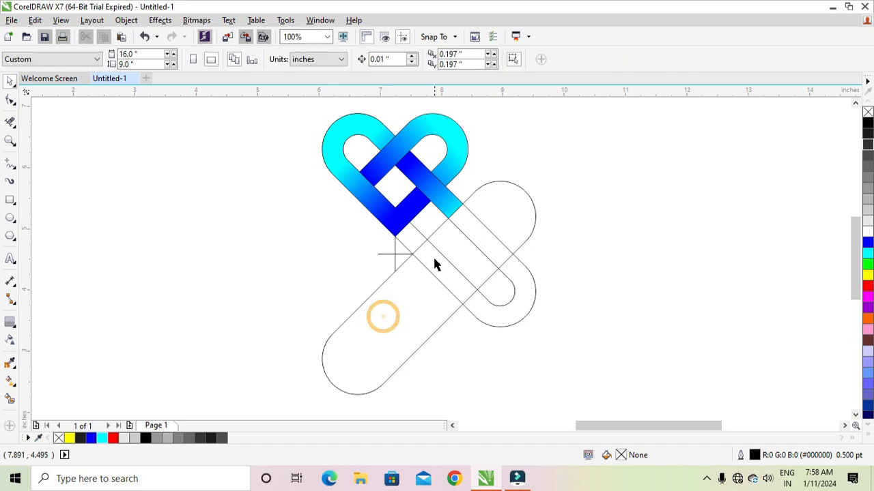
{"action": "left_click", "coordinate": [432, 255]}
{"action": "key", "text": "Delete"}
{"action": "left_click", "coordinate": [450, 255]}
{"action": "key", "text": "Delete"}
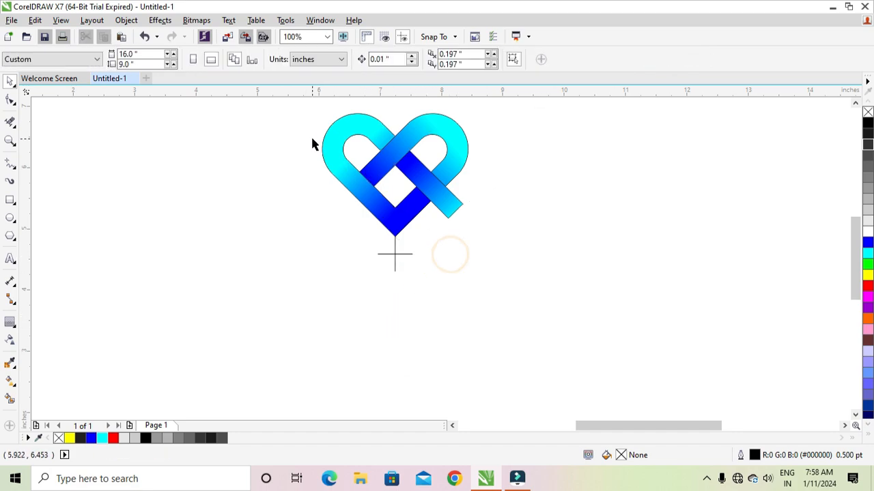
- Group the heart's three coloured strands and remove the group's outline
{"action": "left_click_drag", "start_coordinate": [299, 110], "coordinate": [498, 244]}
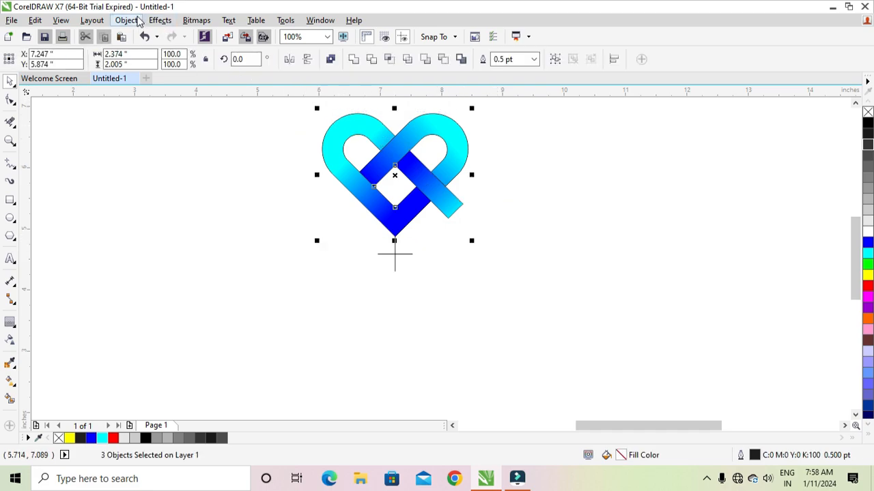
{"action": "left_click", "coordinate": [127, 21]}
{"action": "left_click", "coordinate": [175, 230]}
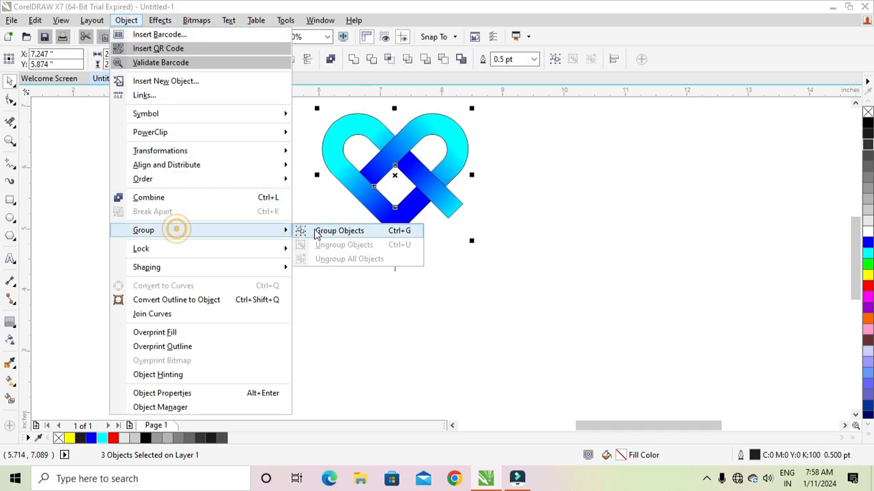
{"action": "left_click", "coordinate": [330, 232]}
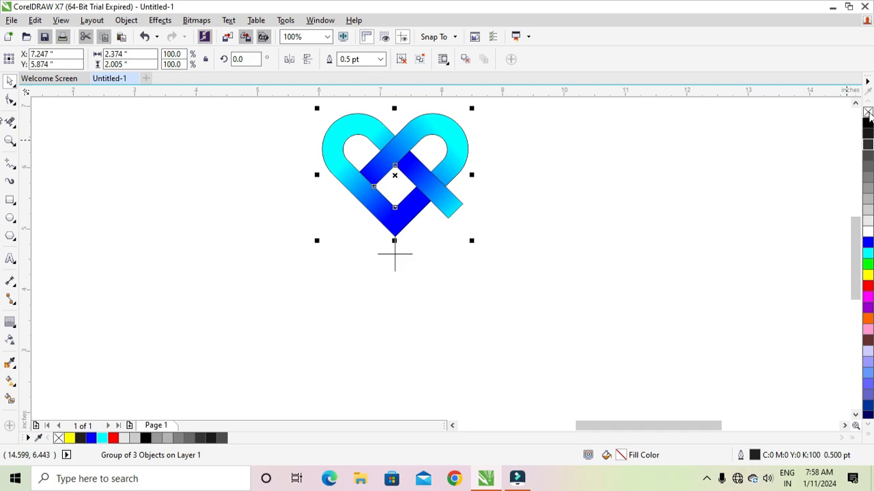
{"action": "right_click", "coordinate": [868, 113]}
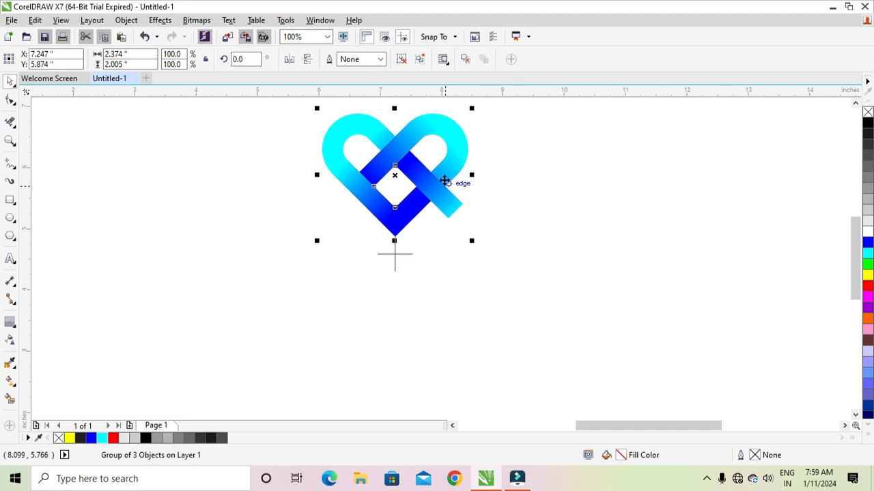
- Set the heart's rotation centre on the cross's midpoint, make a copy rotated 90 degrees clockwise, and repeat it twice to form four hearts
{"action": "left_click", "coordinate": [407, 176]}
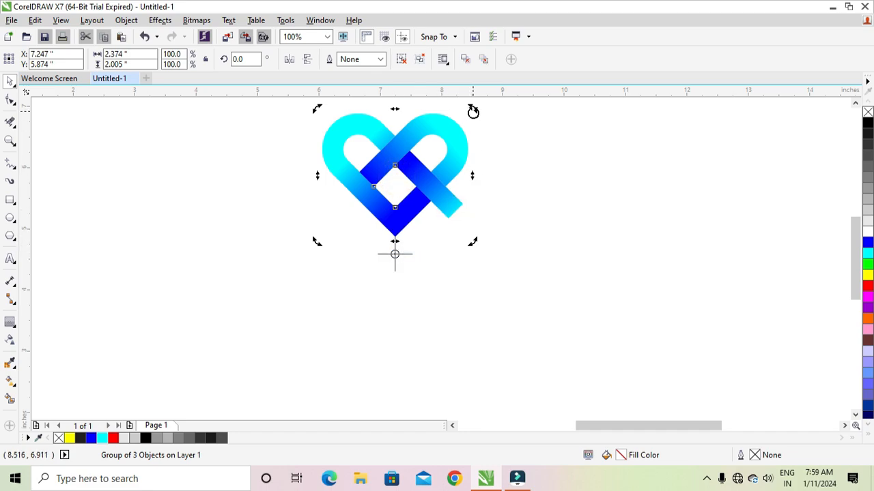
{"action": "left_click_drag", "start_coordinate": [473, 111], "coordinate": [488, 301]}
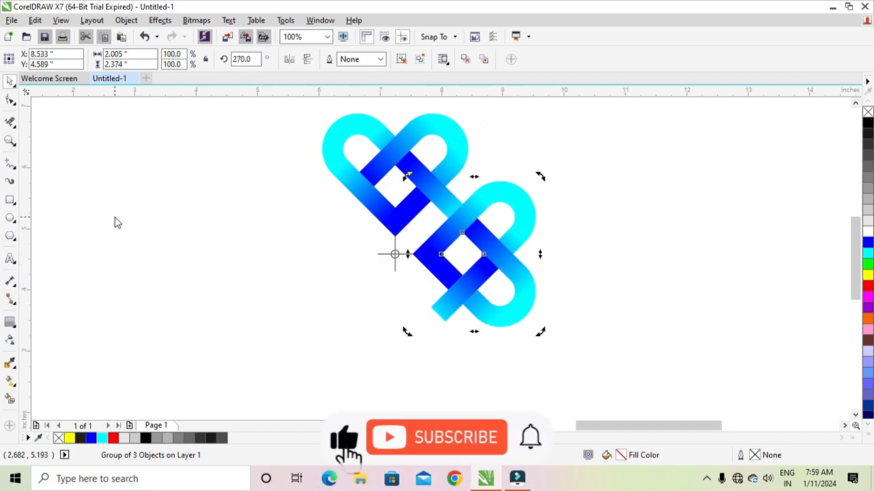
{"action": "key", "text": "ctrl+r"}
{"action": "key", "text": "ctrl+r"}
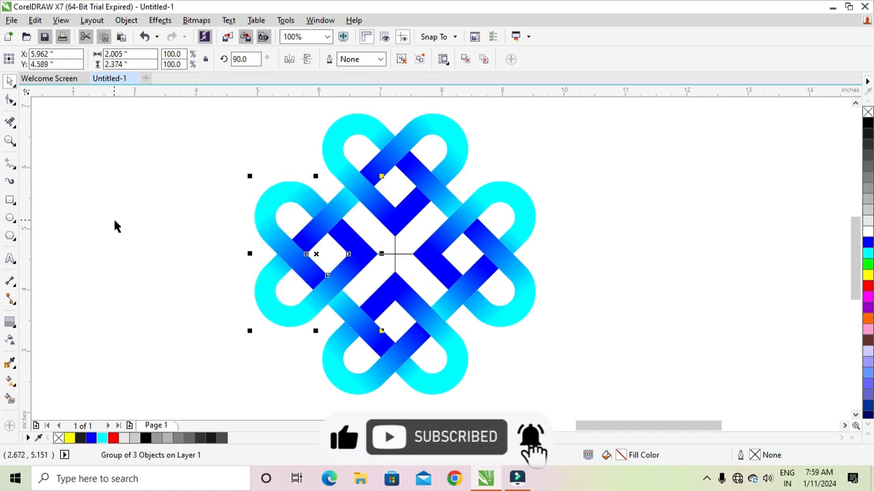
{"action": "left_click", "coordinate": [117, 227]}
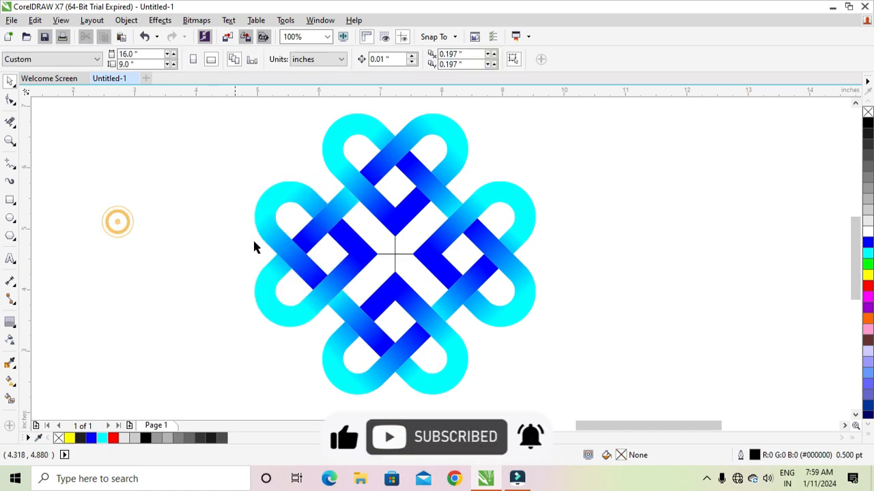
- Delete the two guide lines of the cross in the middle of the four hearts
{"action": "left_click", "coordinate": [395, 254]}
{"action": "left_click", "coordinate": [396, 259]}
{"action": "left_click", "coordinate": [394, 254]}
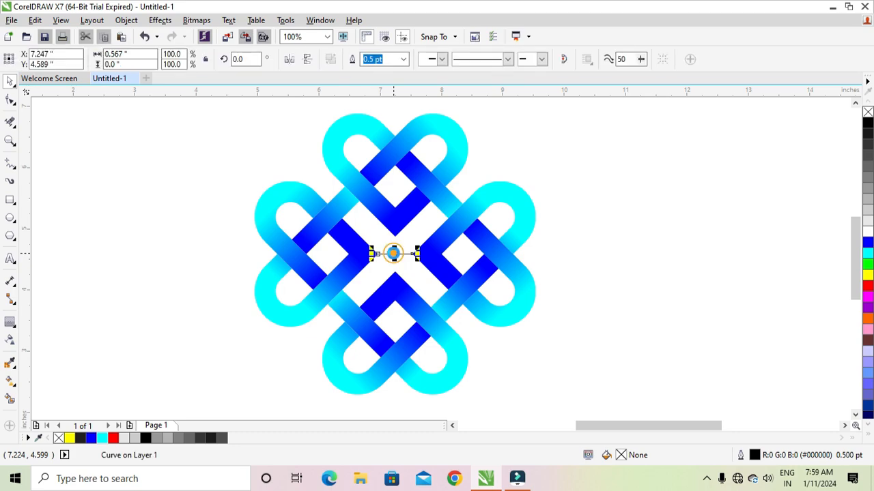
{"action": "key", "text": "Delete"}
- Group all four hearts into a single knot object and deselect it
{"action": "key", "text": "ctrl+a"}
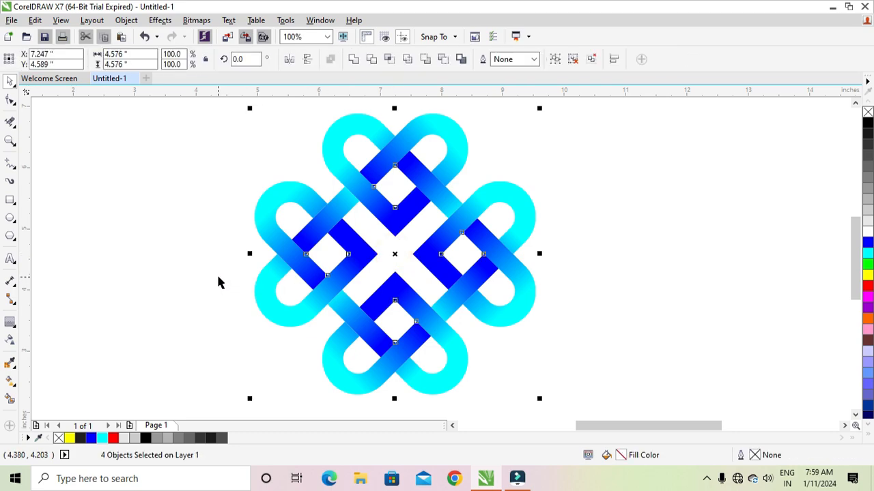
{"action": "key", "text": "ctrl+g"}
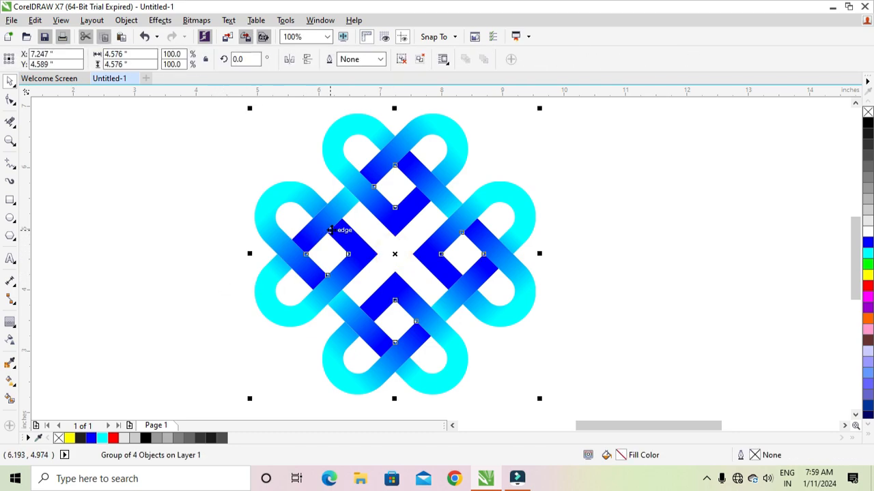
{"action": "left_click", "coordinate": [180, 231]}
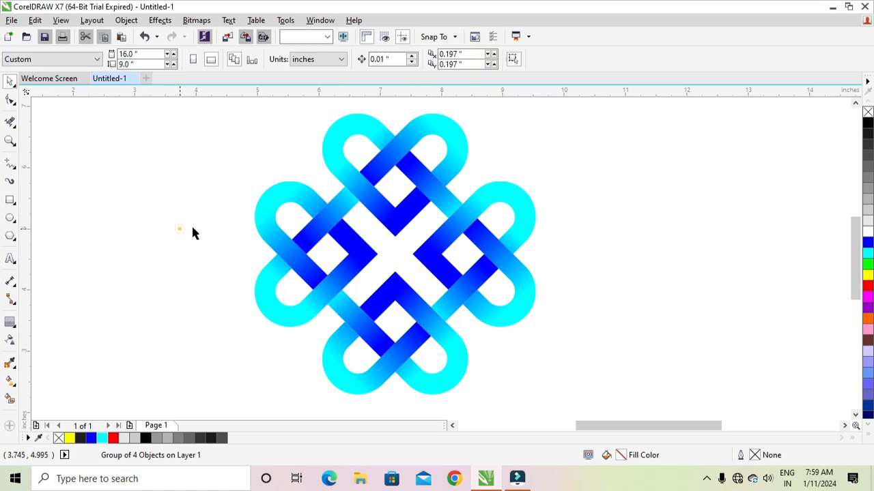
- Scale the knot about its centre to about 77.8 percent and move it straight up to about Y 5.042 inches
{"action": "left_click", "coordinate": [331, 223]}
{"action": "left_click_drag", "start_coordinate": [249, 109], "coordinate": [260, 142]}
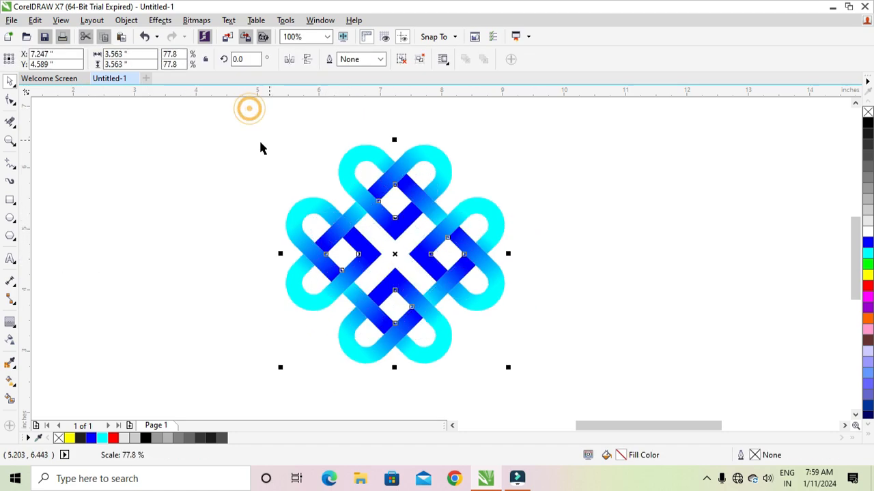
{"action": "left_click", "coordinate": [214, 157]}
{"action": "left_click_drag", "start_coordinate": [375, 228], "coordinate": [391, 208]}
{"action": "left_click_drag", "start_coordinate": [390, 189], "coordinate": [395, 189]}
- Add a drop shadow to the knot with the Drop Shadow tool, running horizontally from its left edge to its right edge
{"action": "left_click", "coordinate": [16, 328]}
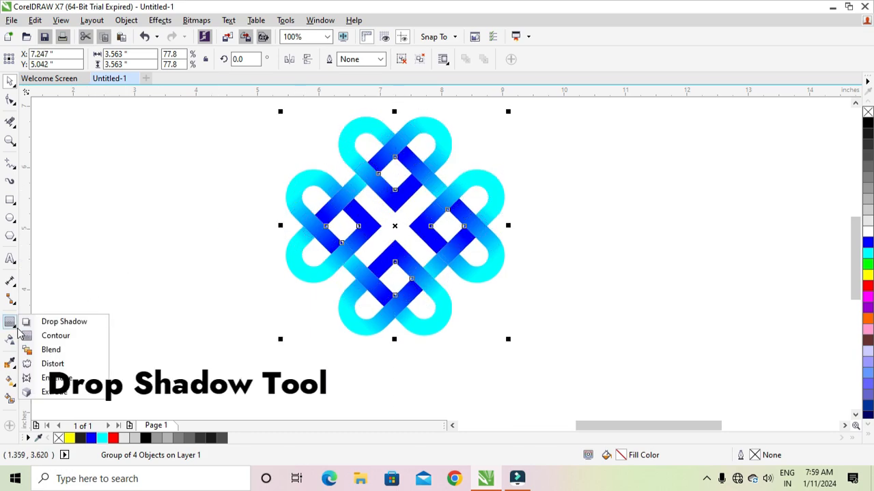
{"action": "left_click", "coordinate": [38, 328]}
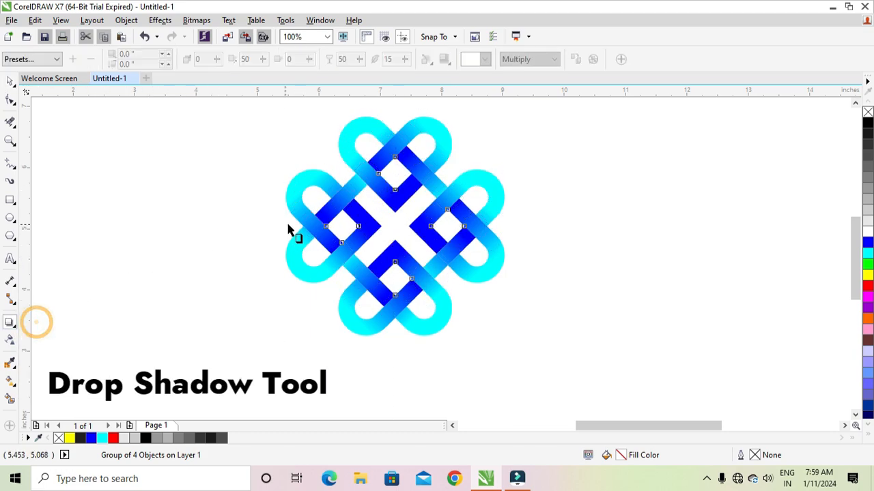
{"action": "mouse_move", "coordinate": [303, 214]}
{"action": "left_mouse_down"}
{"action": "mouse_move", "coordinate": [343, 225]}
{"action": "mouse_move", "coordinate": [515, 225]}
{"action": "mouse_move", "coordinate": [506, 225]}
{"action": "left_mouse_up"}
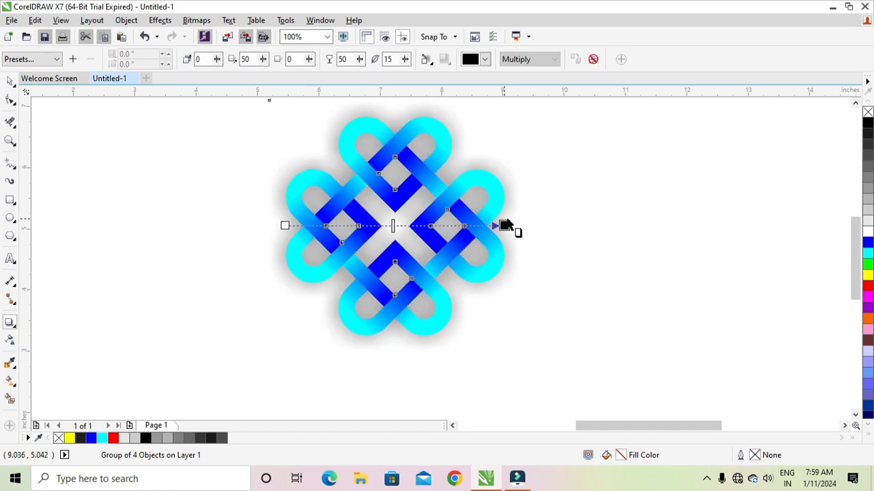
- Set the drop shadow's feathering to 4 and its opacity to 100
{"action": "double_click", "coordinate": [395, 60]}
{"action": "type", "text": "1"}
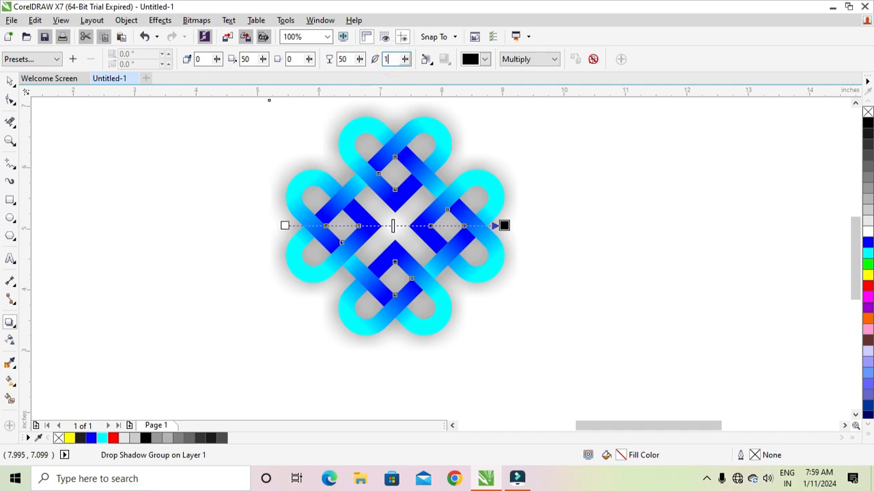
{"action": "key", "text": "Return"}
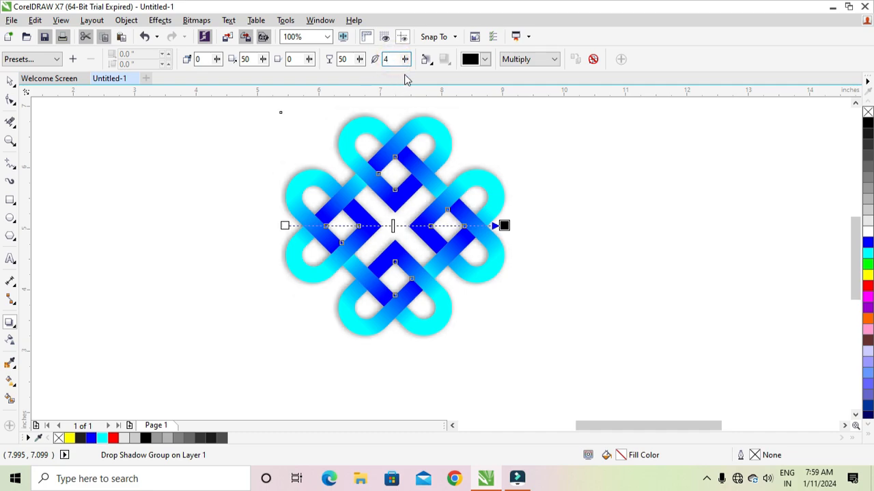
{"action": "type", "text": "100"}
{"action": "key", "text": "Return"}
- Change the drop shadow's feathering direction and feathering edge style so it forms a tight dark rim outside the strands, and deselect the knot
{"action": "left_click", "coordinate": [424, 60]}
{"action": "left_click", "coordinate": [447, 101]}
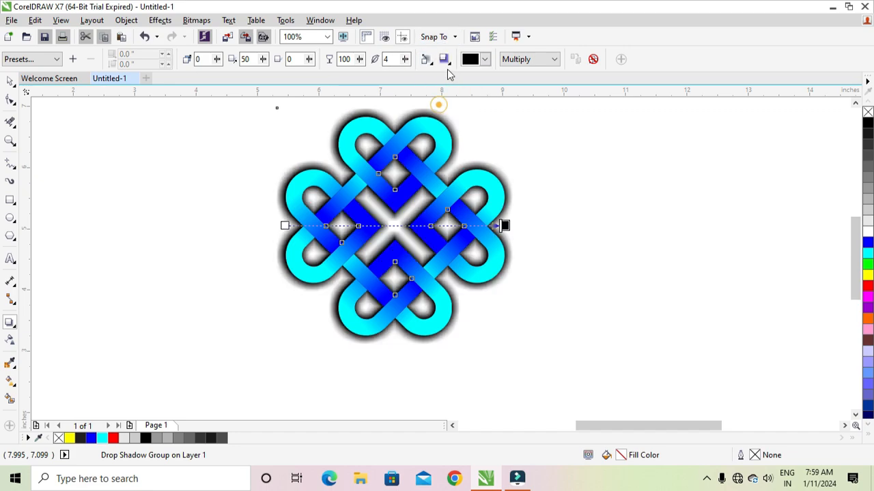
{"action": "left_click", "coordinate": [444, 59]}
{"action": "left_click", "coordinate": [457, 97]}
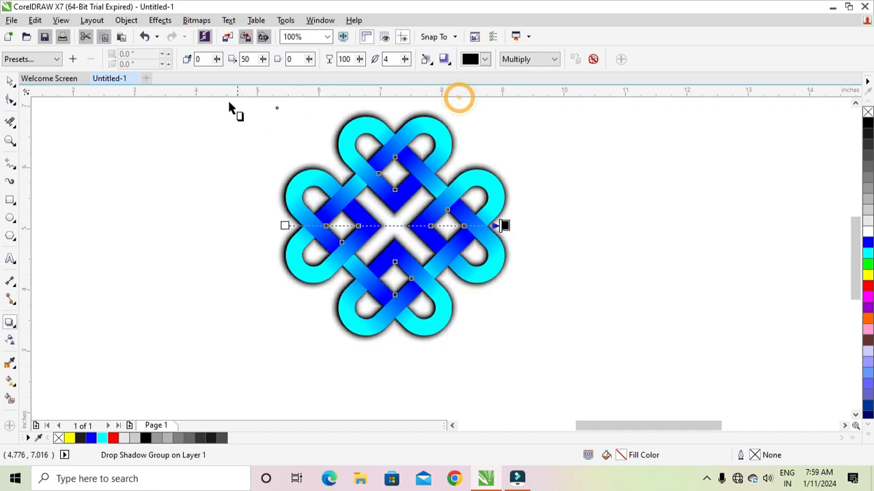
{"action": "left_click", "coordinate": [10, 81]}
{"action": "left_click", "coordinate": [152, 149]}
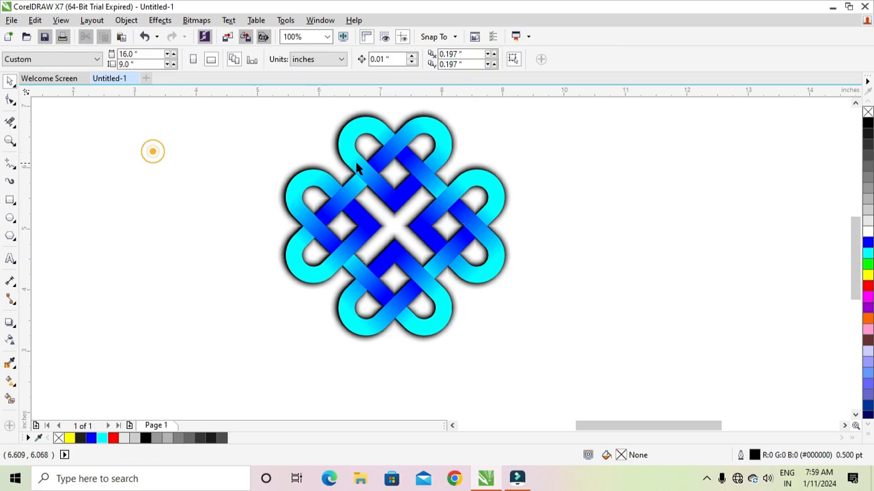
- Create a vertically mirrored copy of the knot directly beneath the original, centred at about Y 1.48 inches, as its reflection
{"action": "left_click", "coordinate": [357, 162]}
{"action": "left_click", "coordinate": [393, 121]}
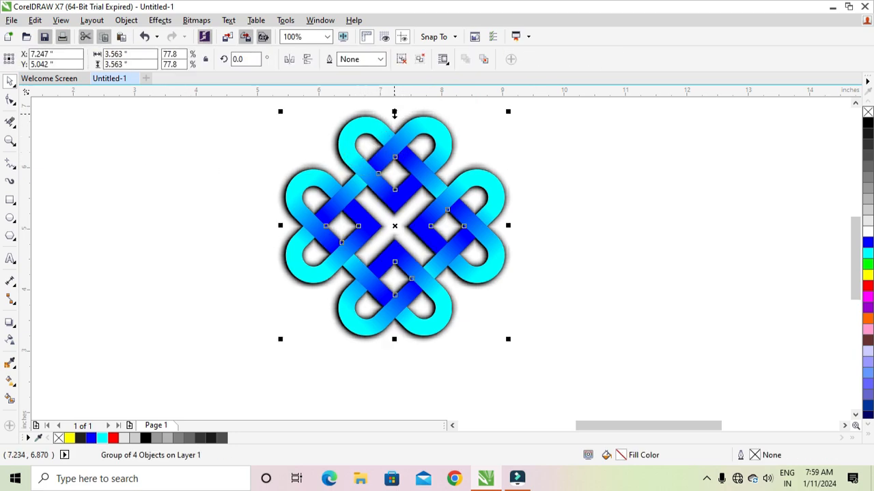
{"action": "left_click_drag", "start_coordinate": [393, 113], "coordinate": [394, 324]}
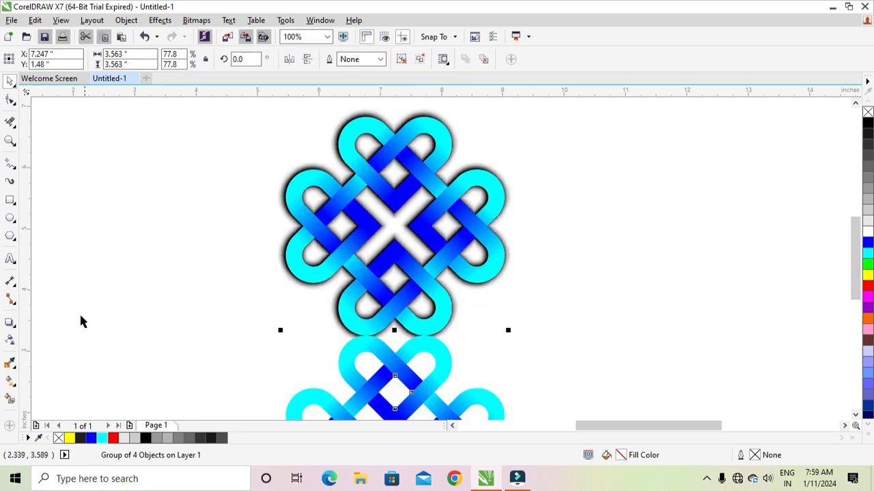
- Apply a linear transparency to the mirrored copy, fading downward from the original knot's lower heart to the reflection's middle
{"action": "left_click", "coordinate": [9, 340]}
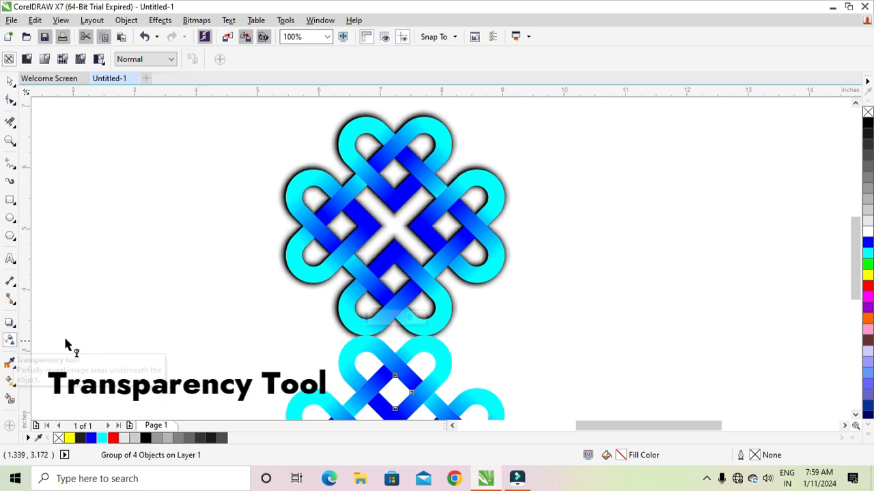
{"action": "left_click_drag", "start_coordinate": [390, 254], "coordinate": [400, 417]}
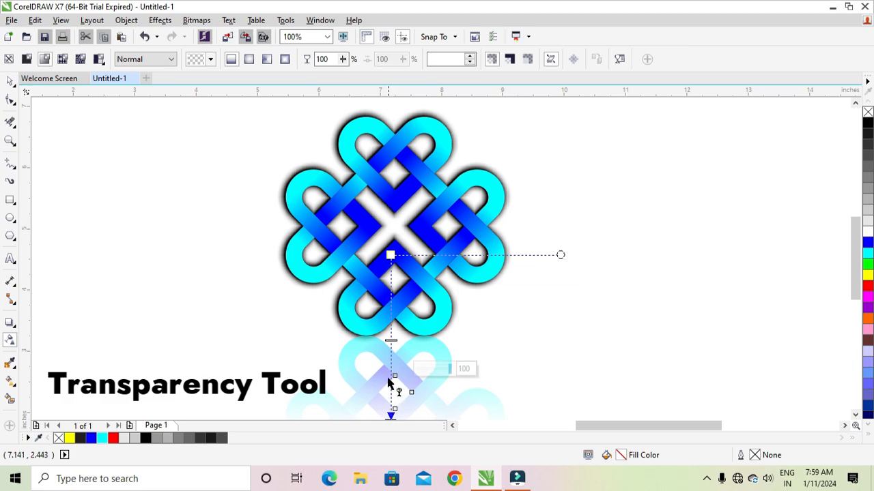
{"action": "left_click_drag", "start_coordinate": [390, 255], "coordinate": [388, 300]}
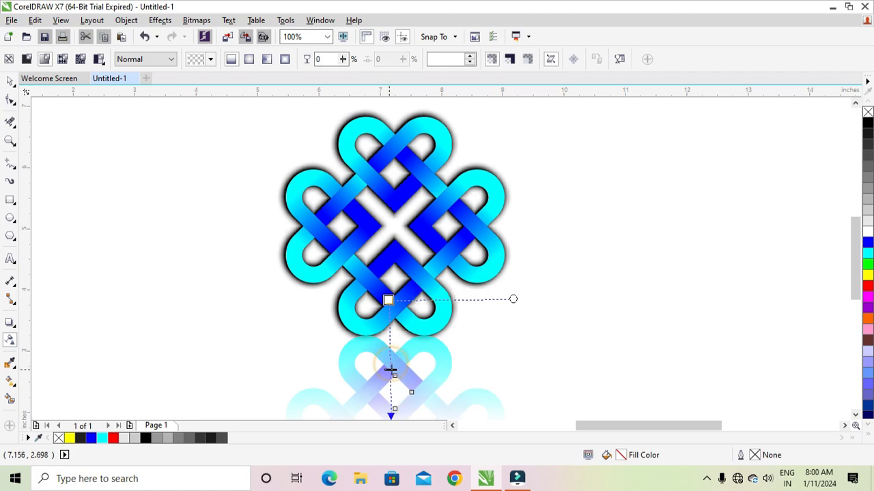
- Add a 16 by 9 inch page-sized background rectangle behind the knot and fill it with dark grey #333333
{"action": "left_click", "coordinate": [11, 200]}
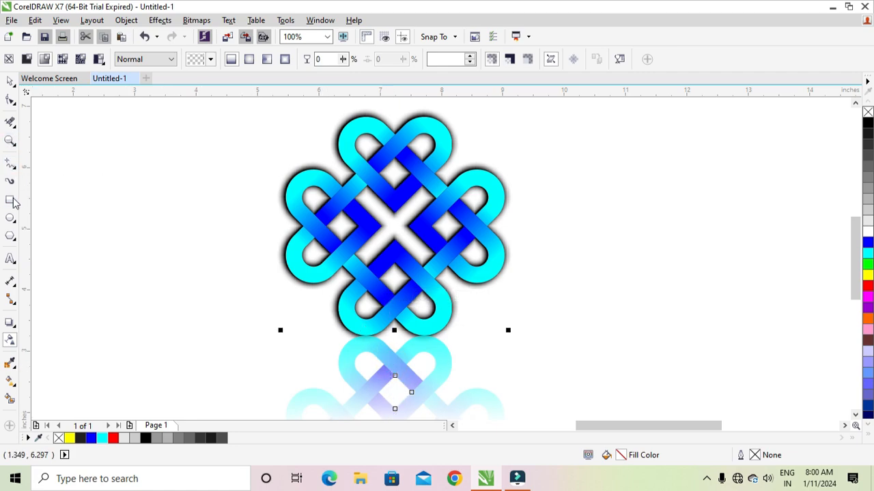
{"action": "left_click", "coordinate": [868, 161]}
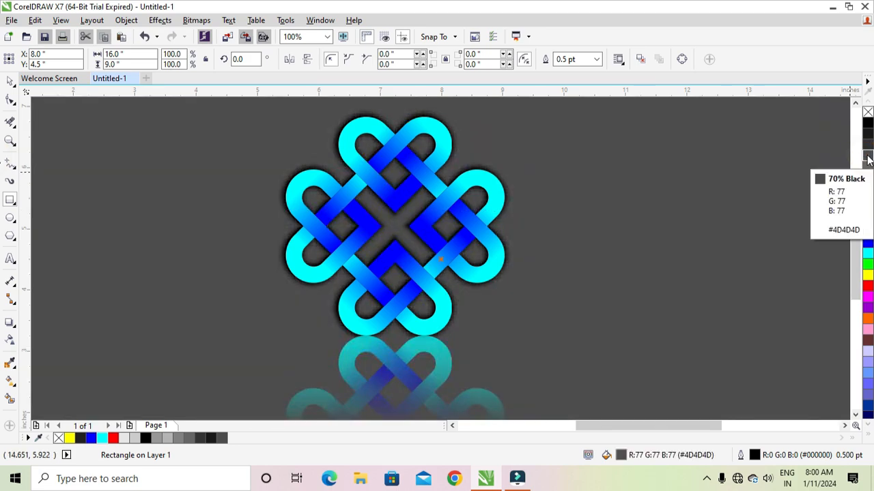
{"action": "left_click", "coordinate": [867, 148]}
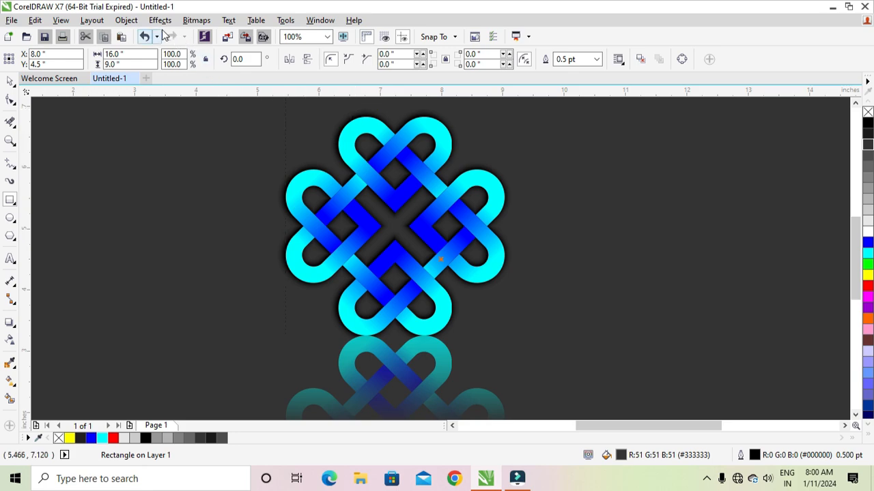
- Adjust the reflection's linear transparency so that it fades out completely a little higher, around the reflected side hearts' upper parts
{"action": "left_click", "coordinate": [9, 339]}
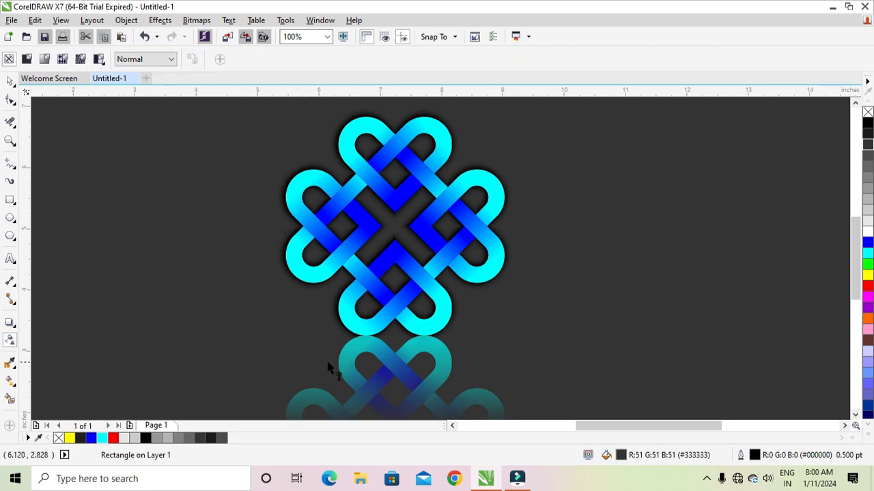
{"action": "left_click", "coordinate": [368, 399]}
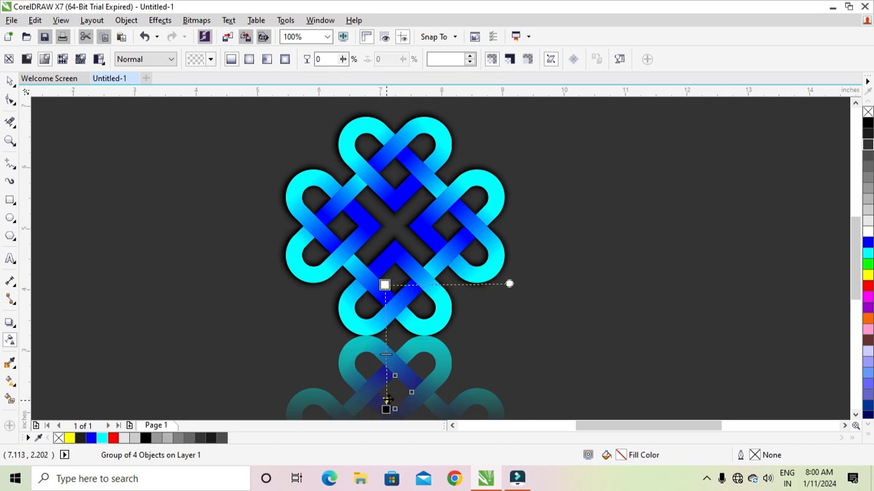
{"action": "left_click_drag", "start_coordinate": [386, 399], "coordinate": [392, 408]}
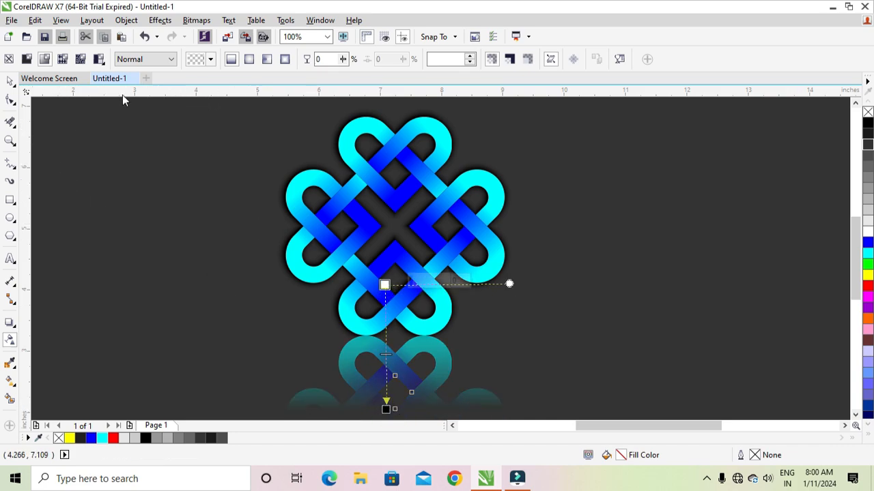
- Show the finished knot and its reflection in full-screen preview
{"action": "left_click", "coordinate": [10, 140]}
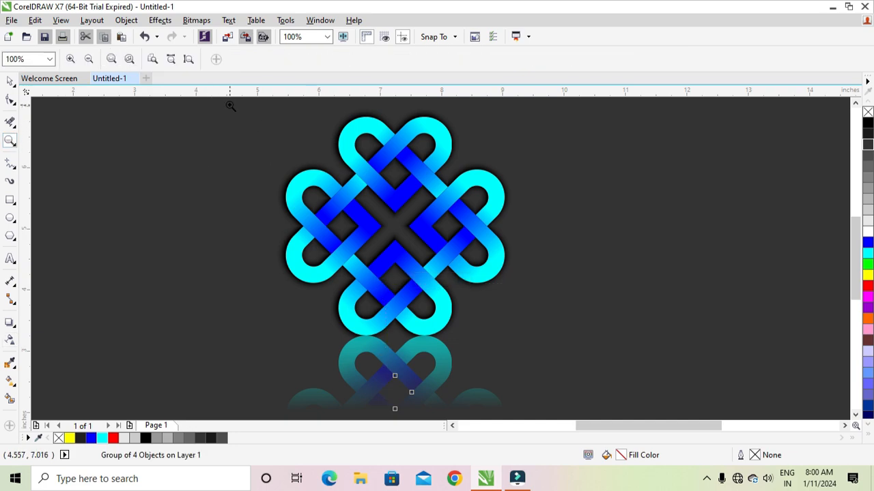
{"action": "scroll", "coordinate": [230, 106], "scroll_direction": "up", "scroll_amount": 1}
{"action": "left_click", "coordinate": [60, 19]}
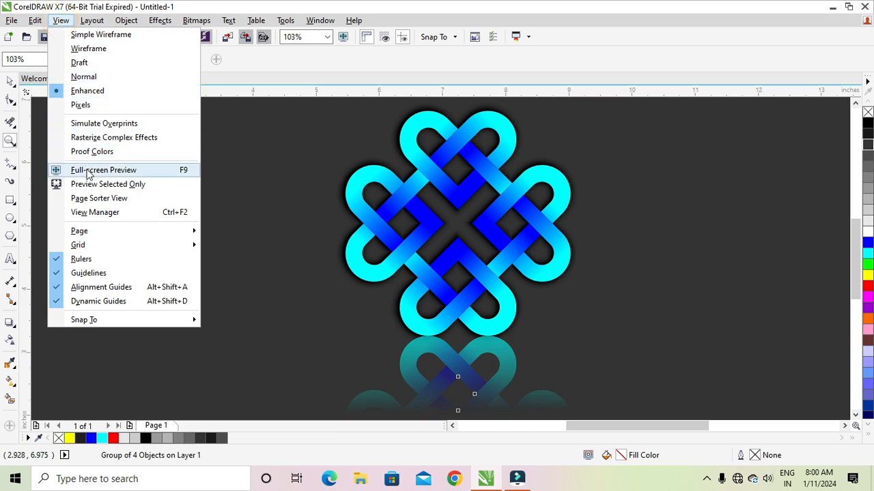